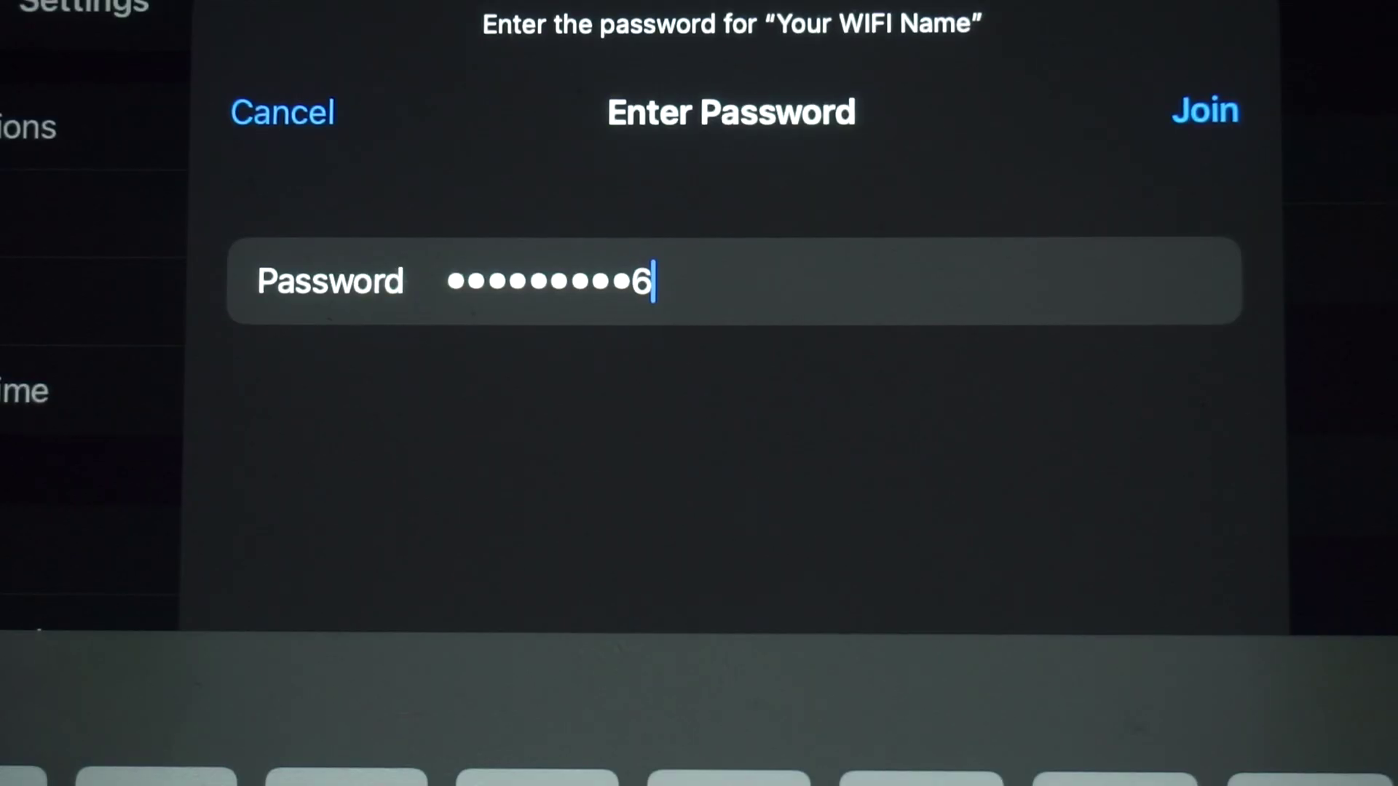
Join the 'Your WIFI Name' network, then start typing the router address 192.168.2. in Edge
left_click(1205, 111)
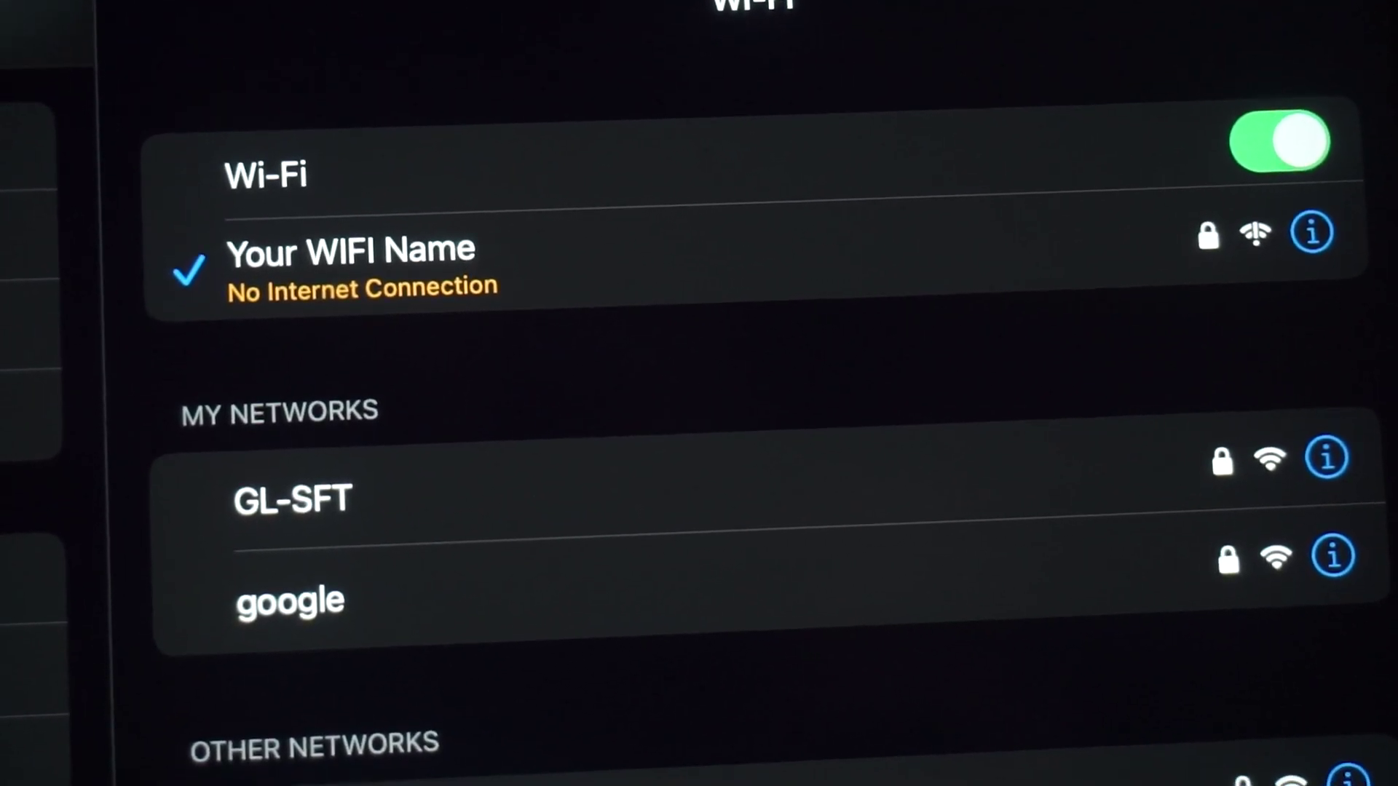
type("192")
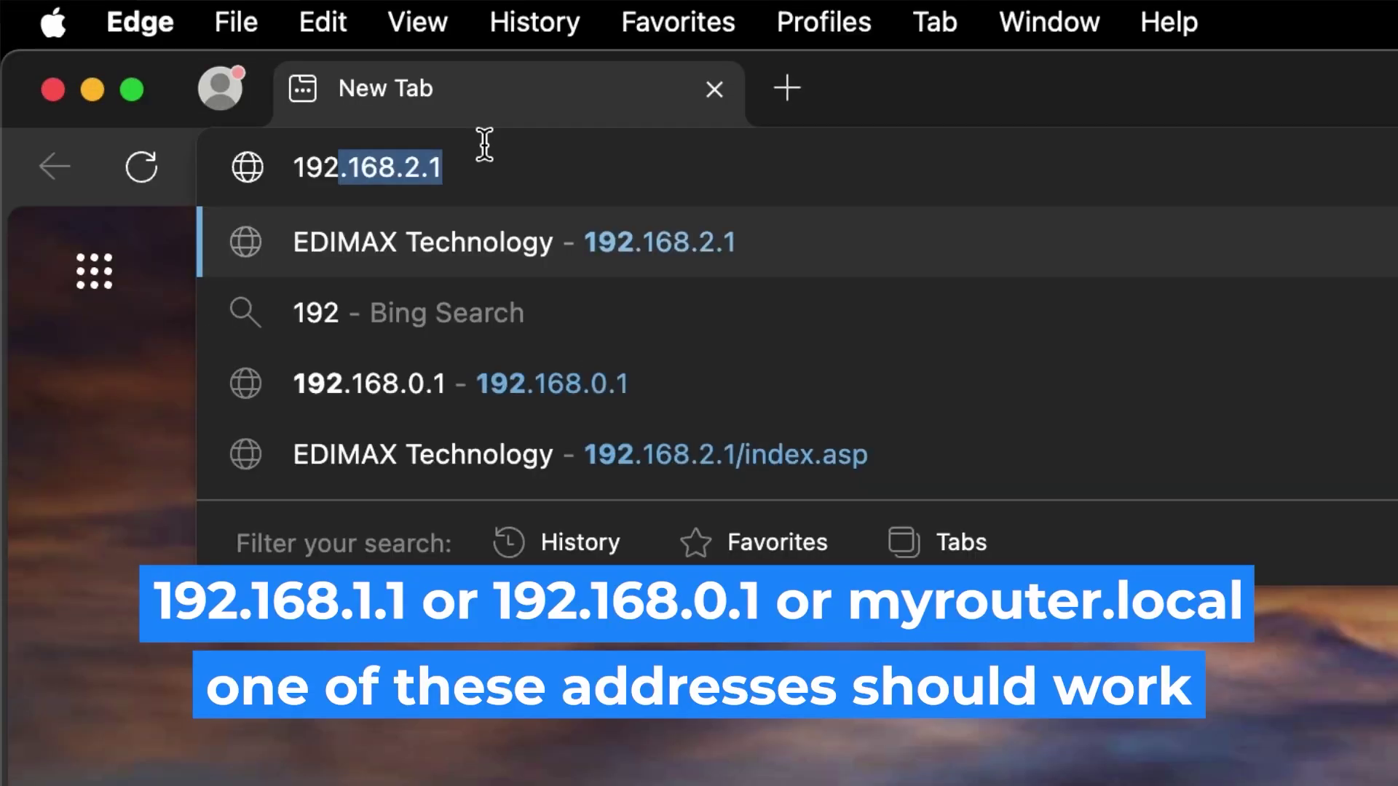
type(".168.2.1")
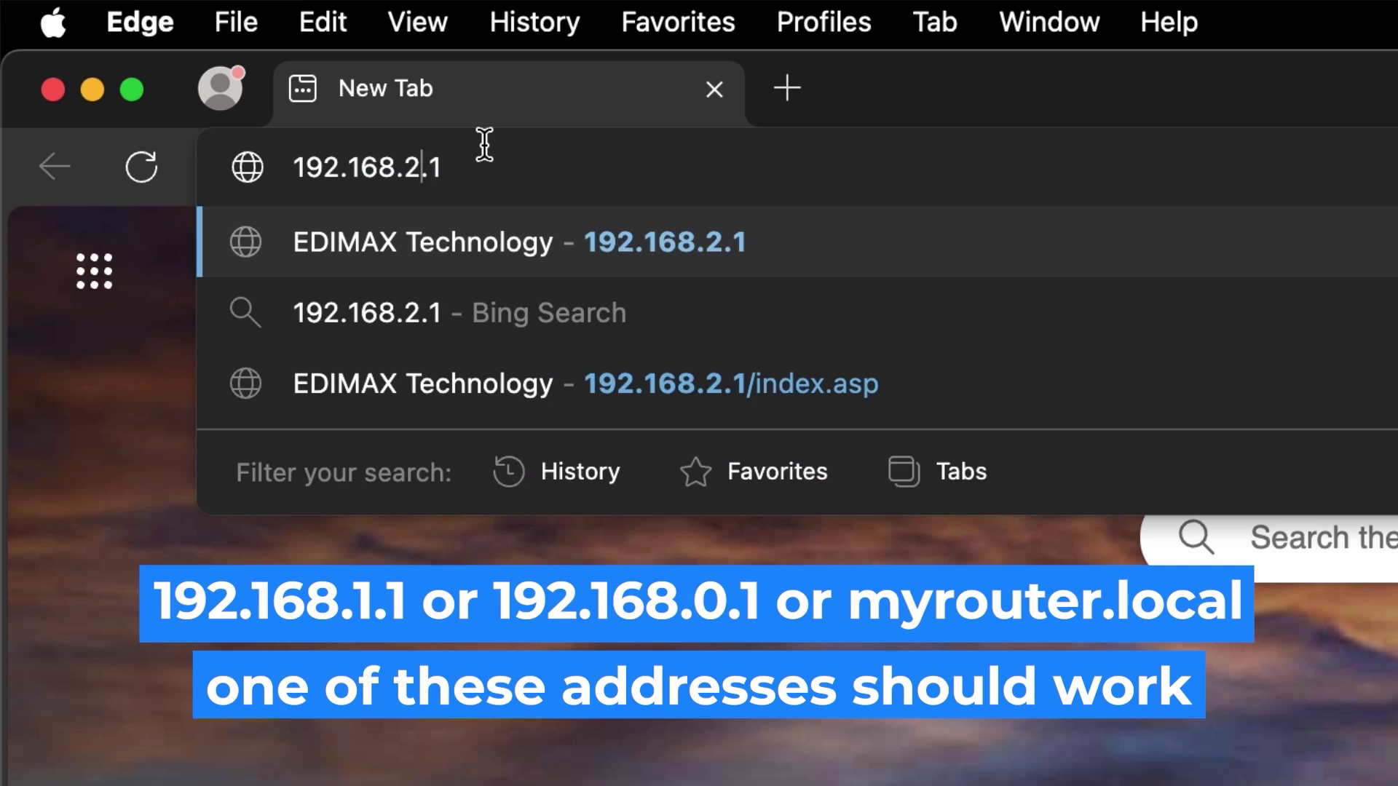
Correct the address to 192.168.1.1 and load the router's login page
key("Left")
key("Left")
key("BackSpace")
type("1")
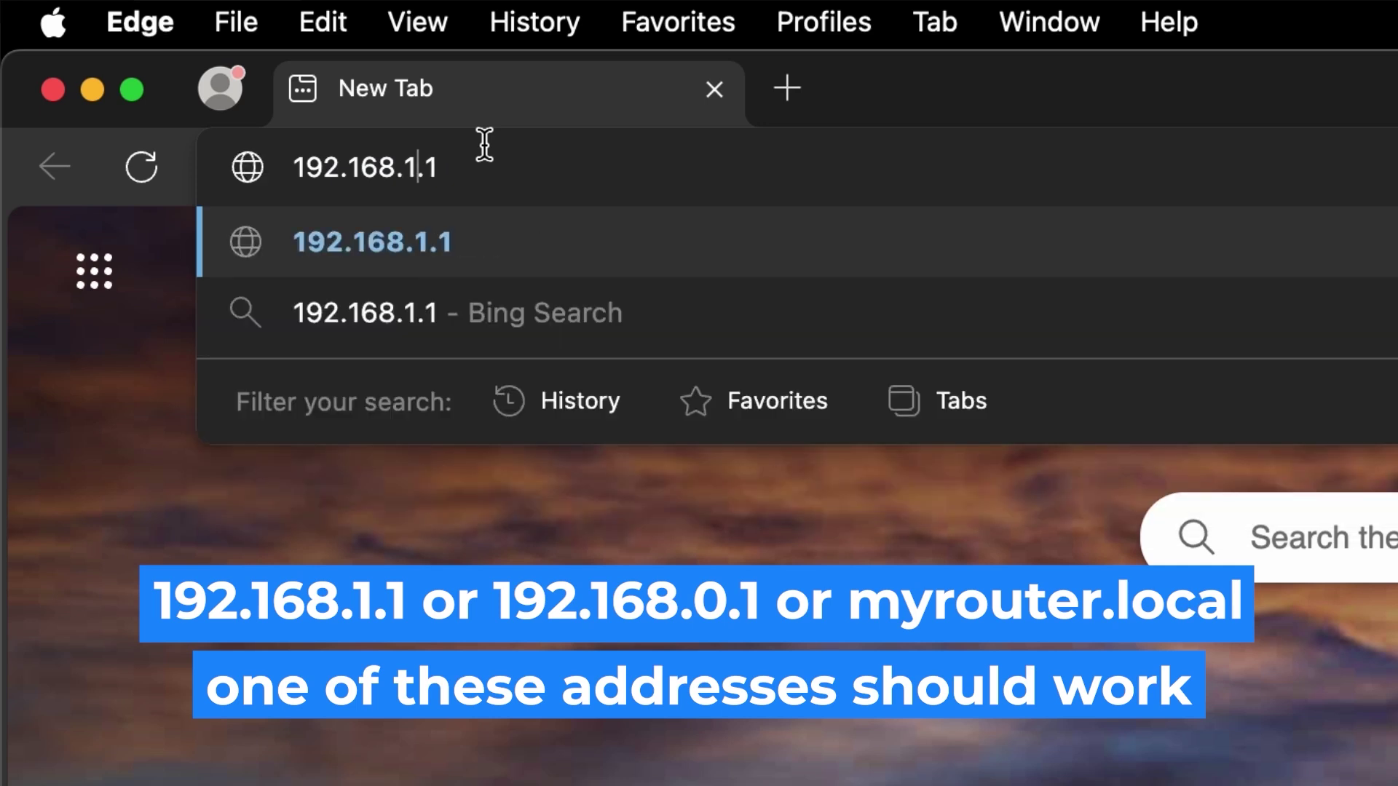
key("Return")
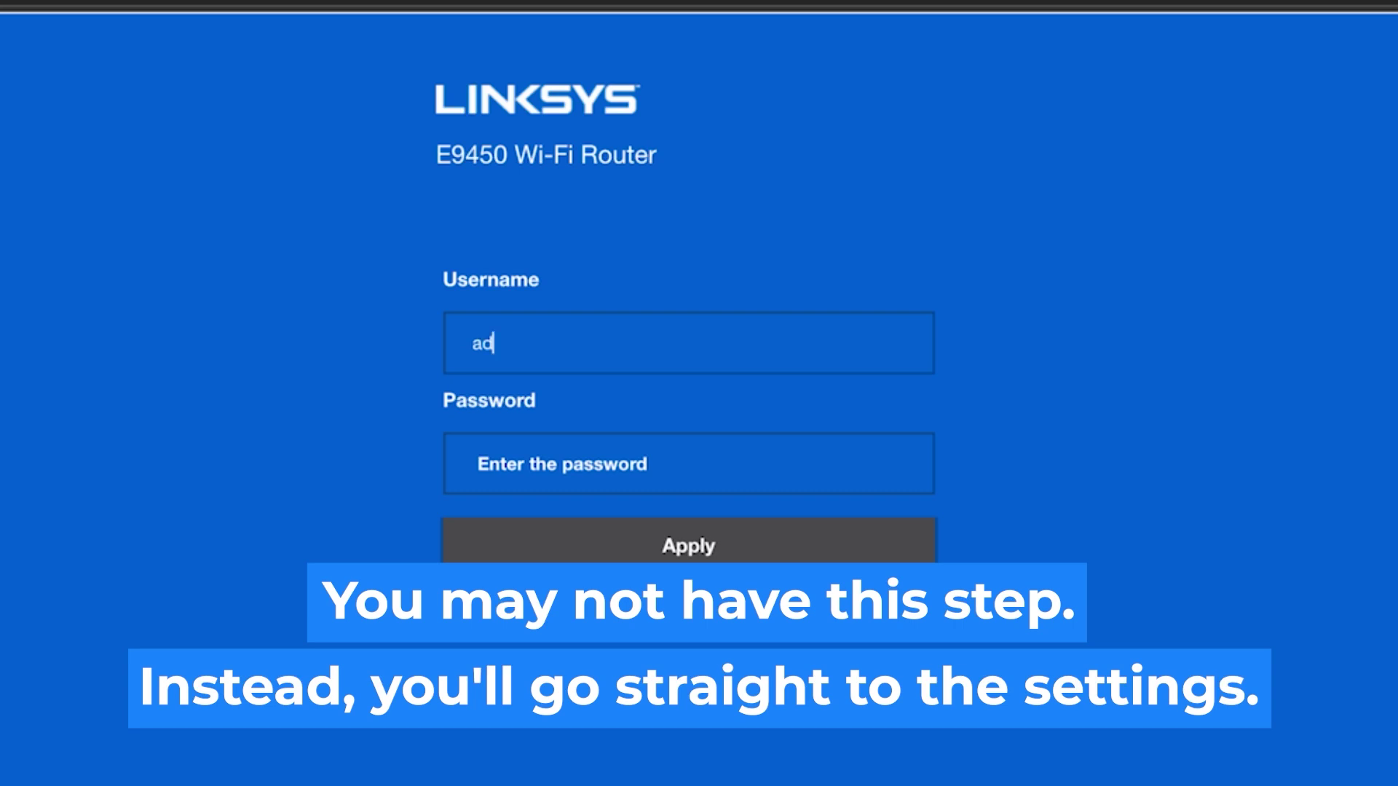
Log in to the E1200 with username admin and the default administrator password
type("min")
left_click(697, 470)
type("admin")
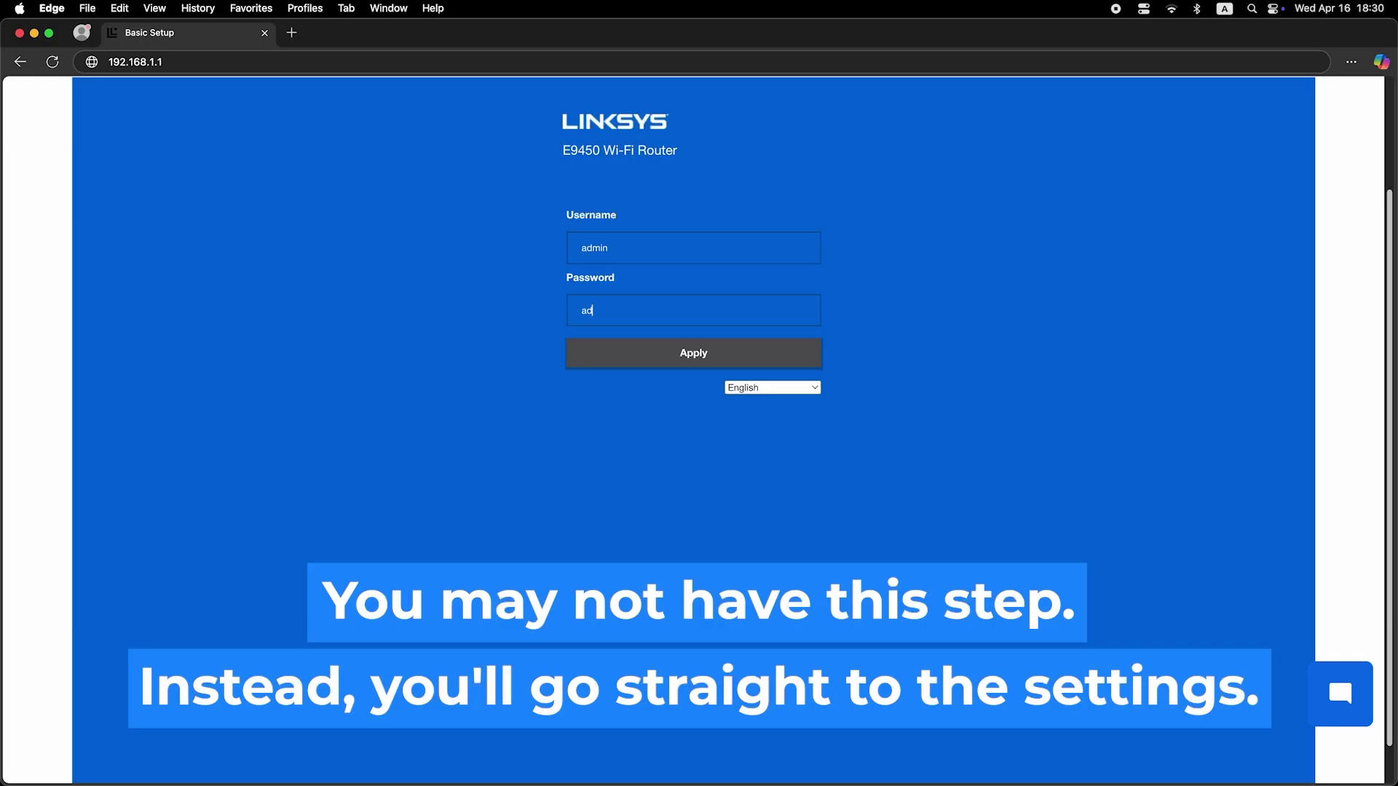
type("min")
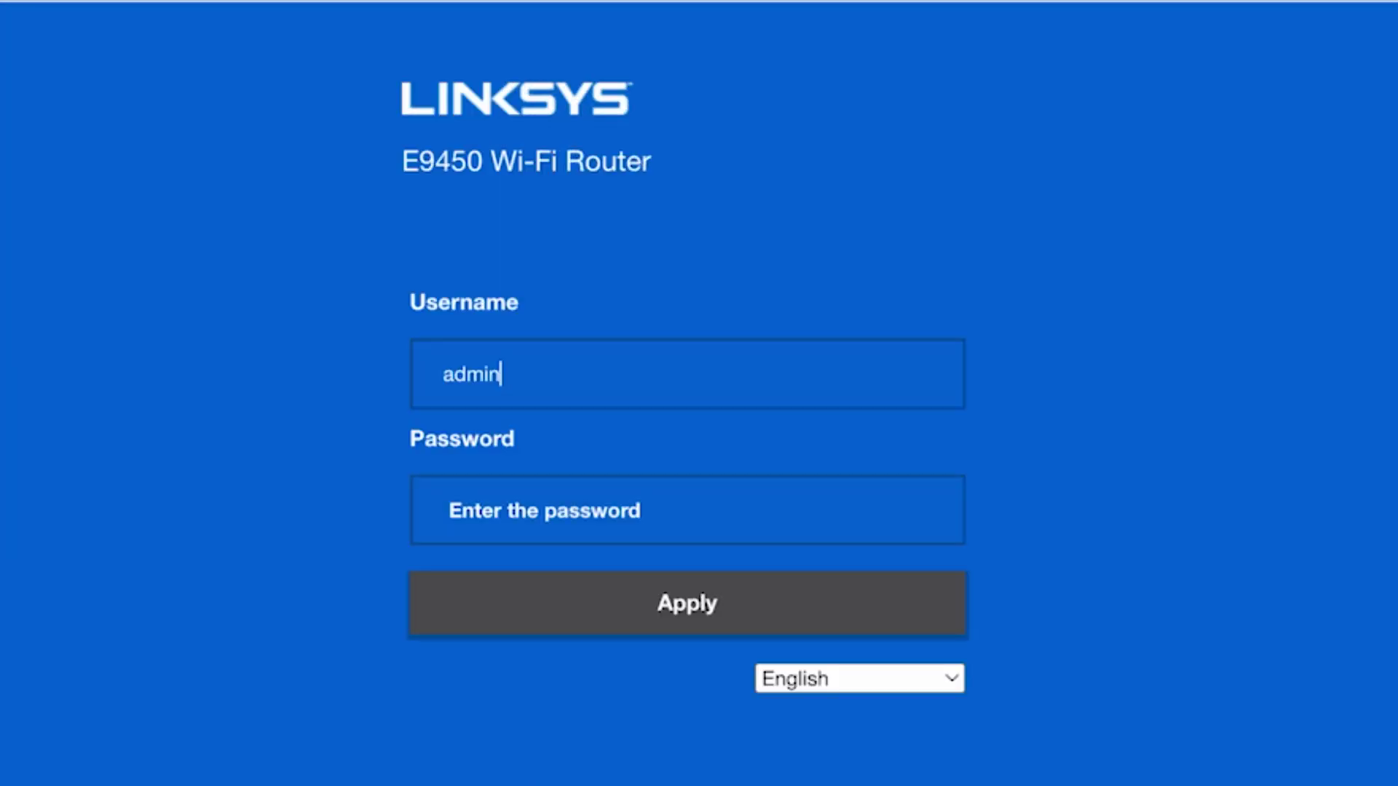
left_click(698, 516)
type("admin")
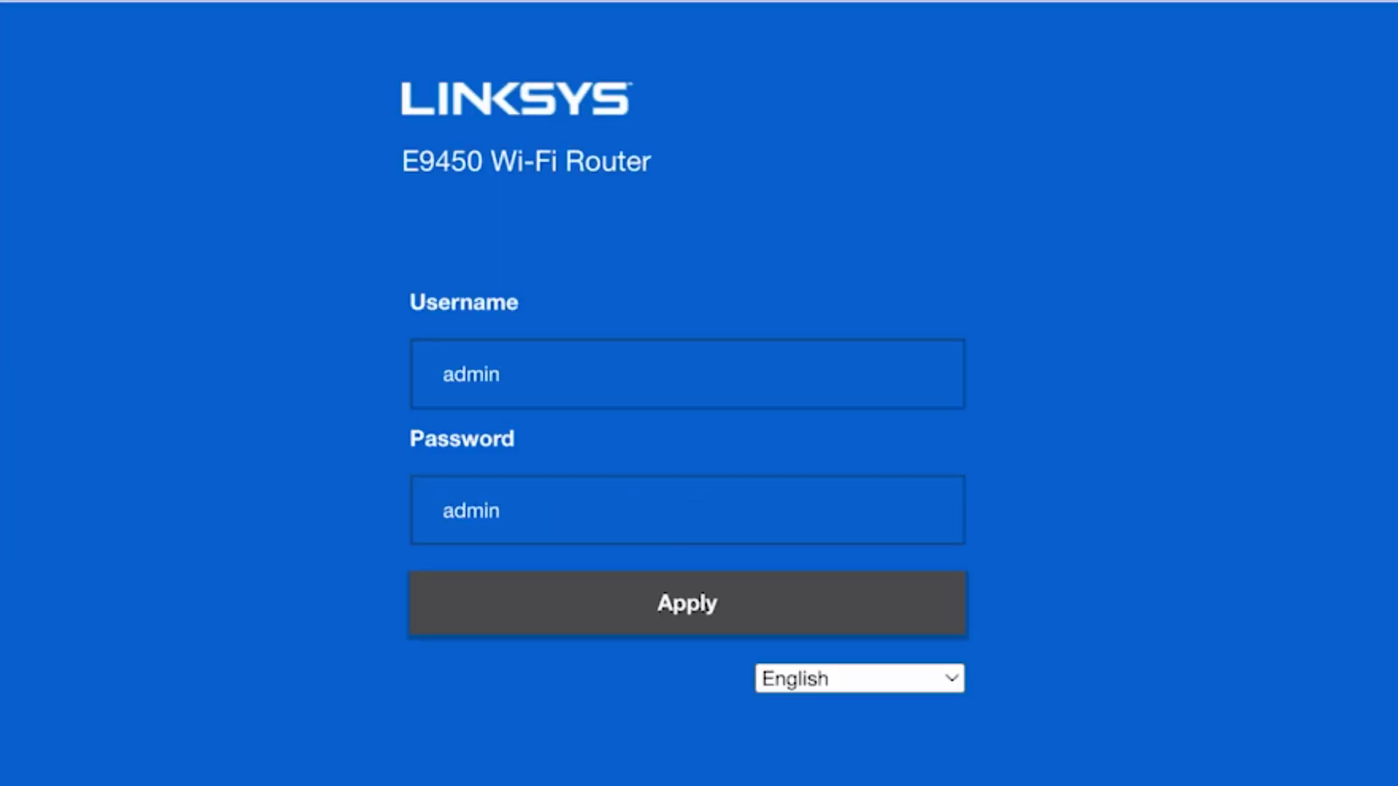
left_click(700, 606)
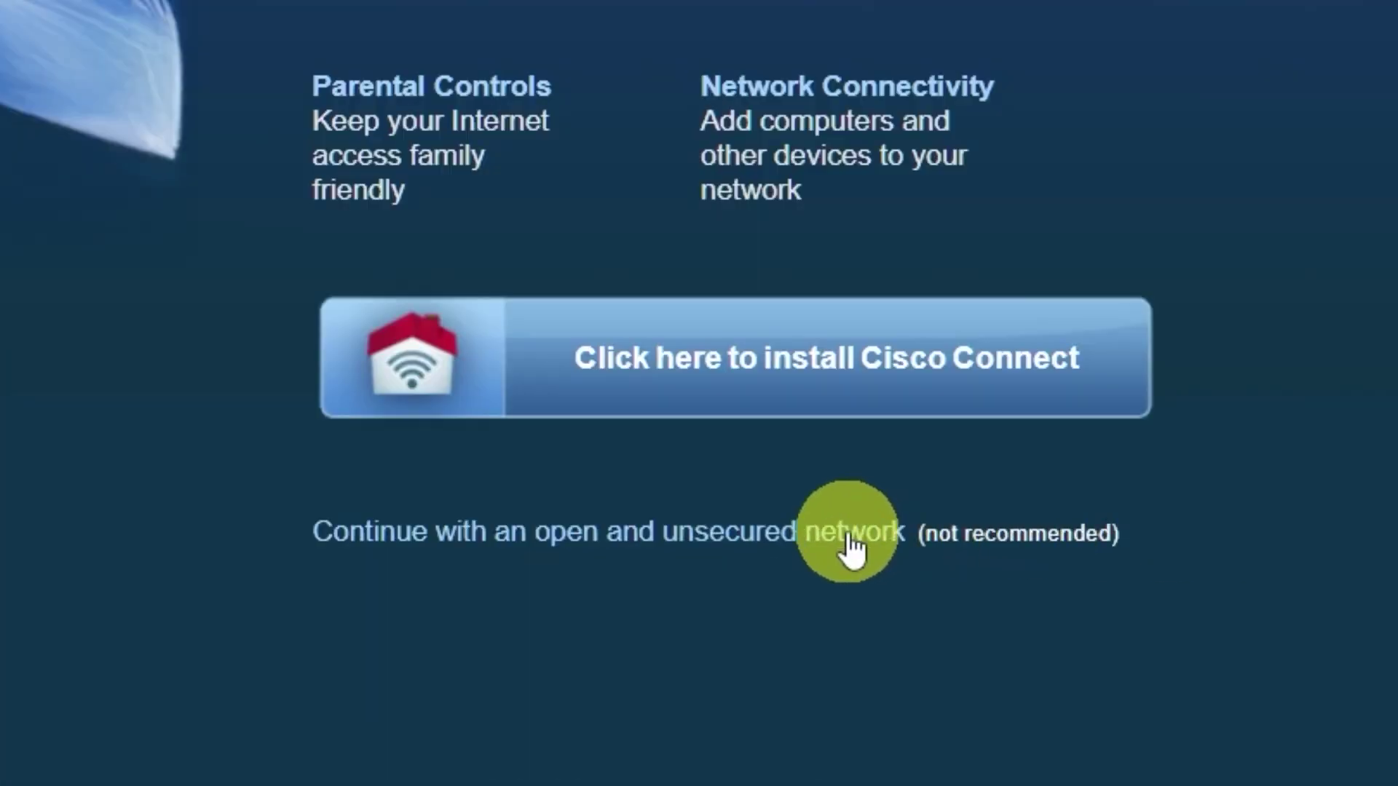
Continue with an open, unsecured network, acknowledge the warning and dismiss the Cisco Connect prompt
left_click(849, 545)
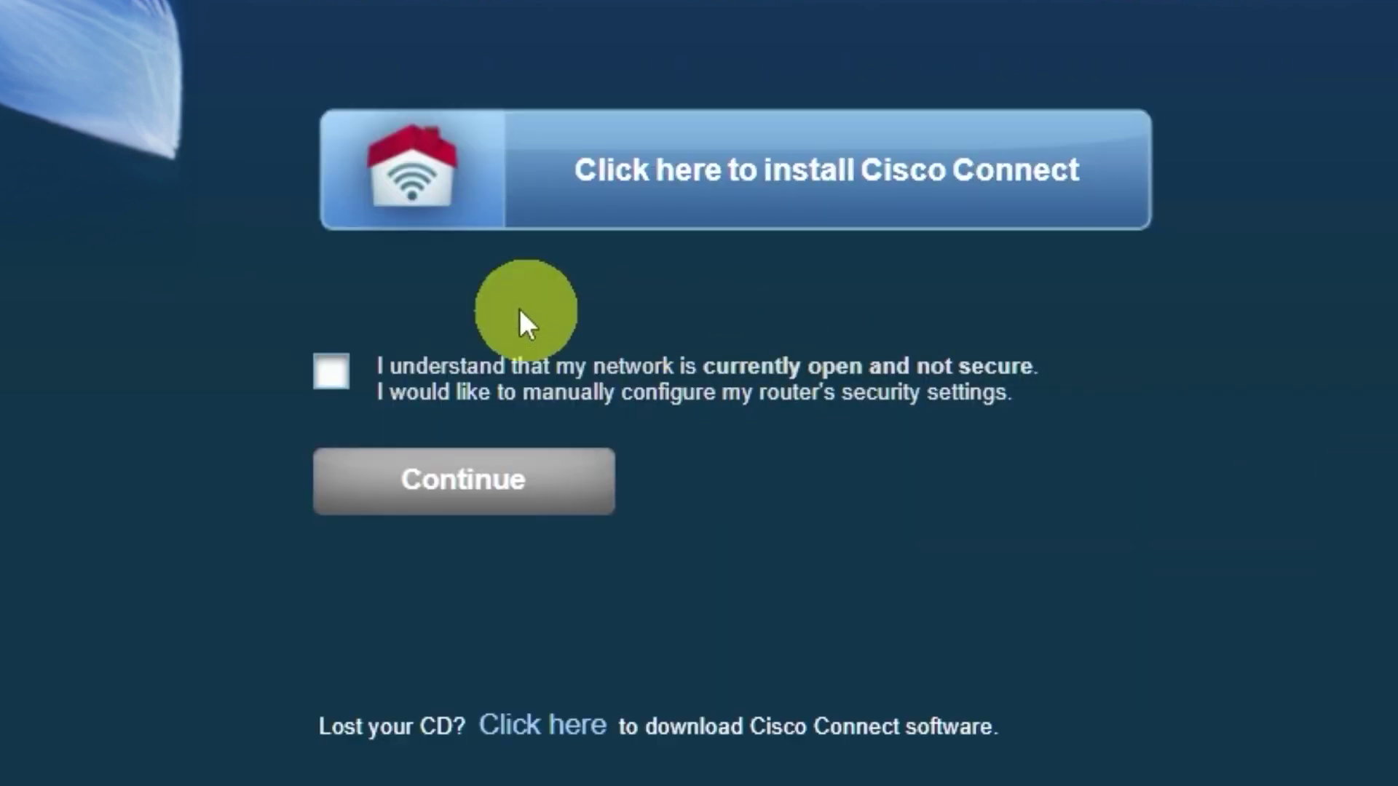
left_click(331, 373)
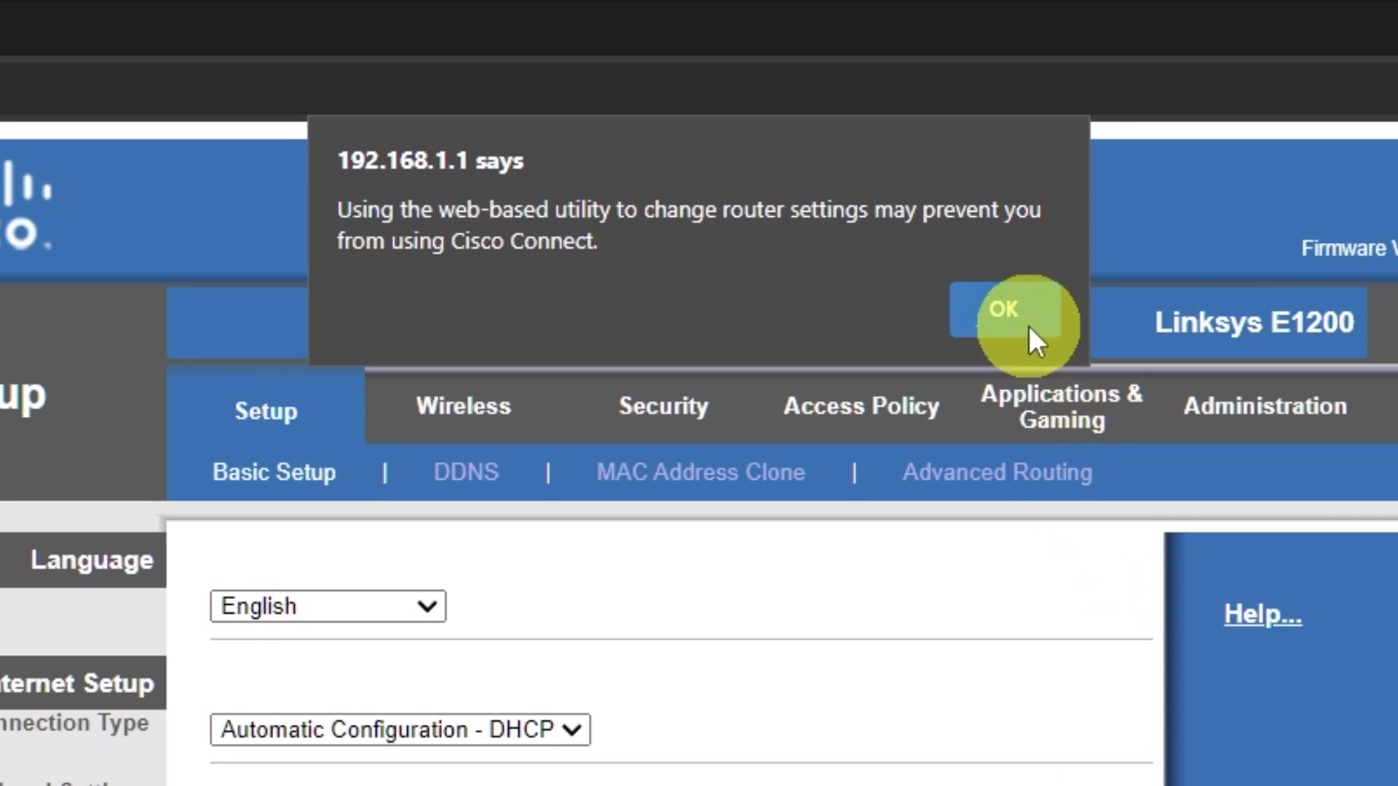
left_click(825, 128)
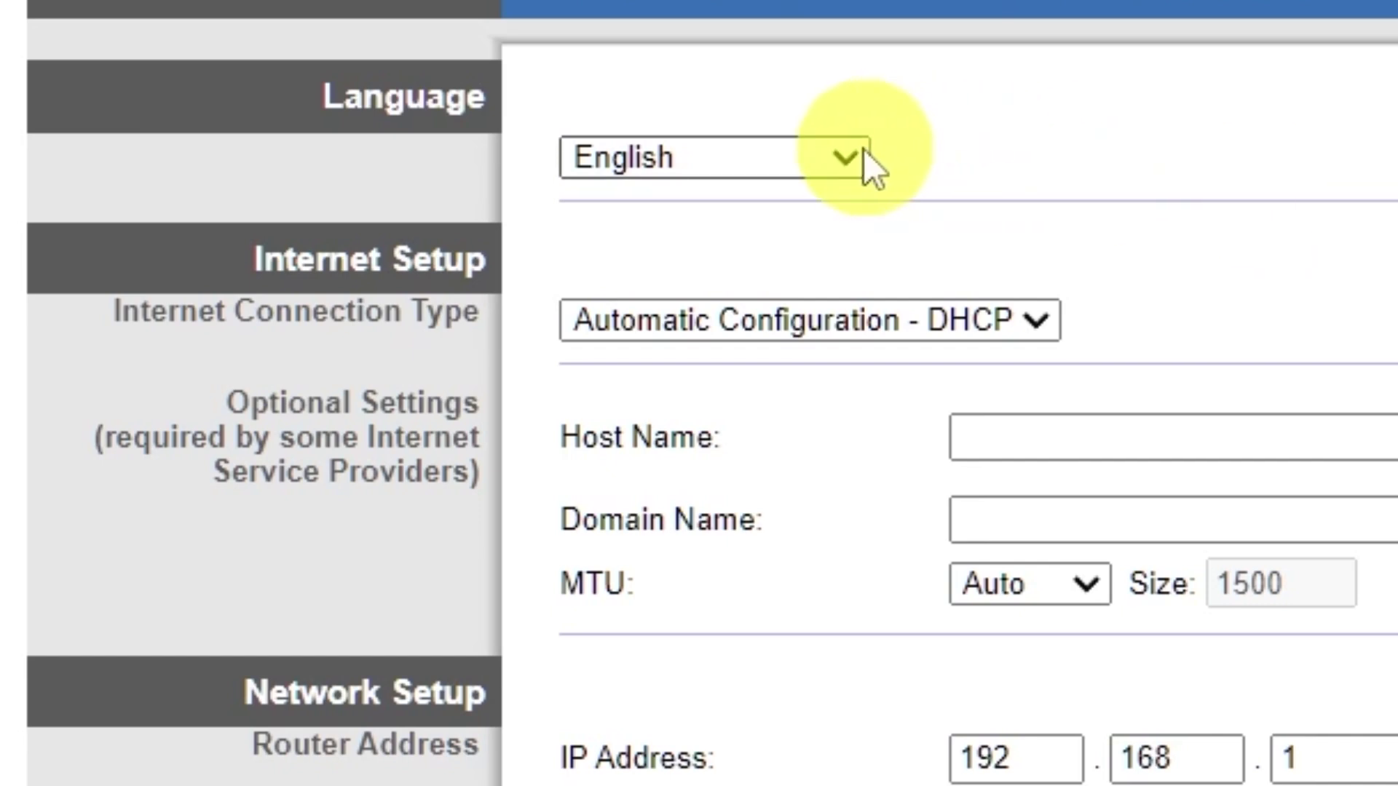
Keep English, try Static IP and PPPoE, then set the connection type to Automatic Configuration - DHCP
left_click(853, 155)
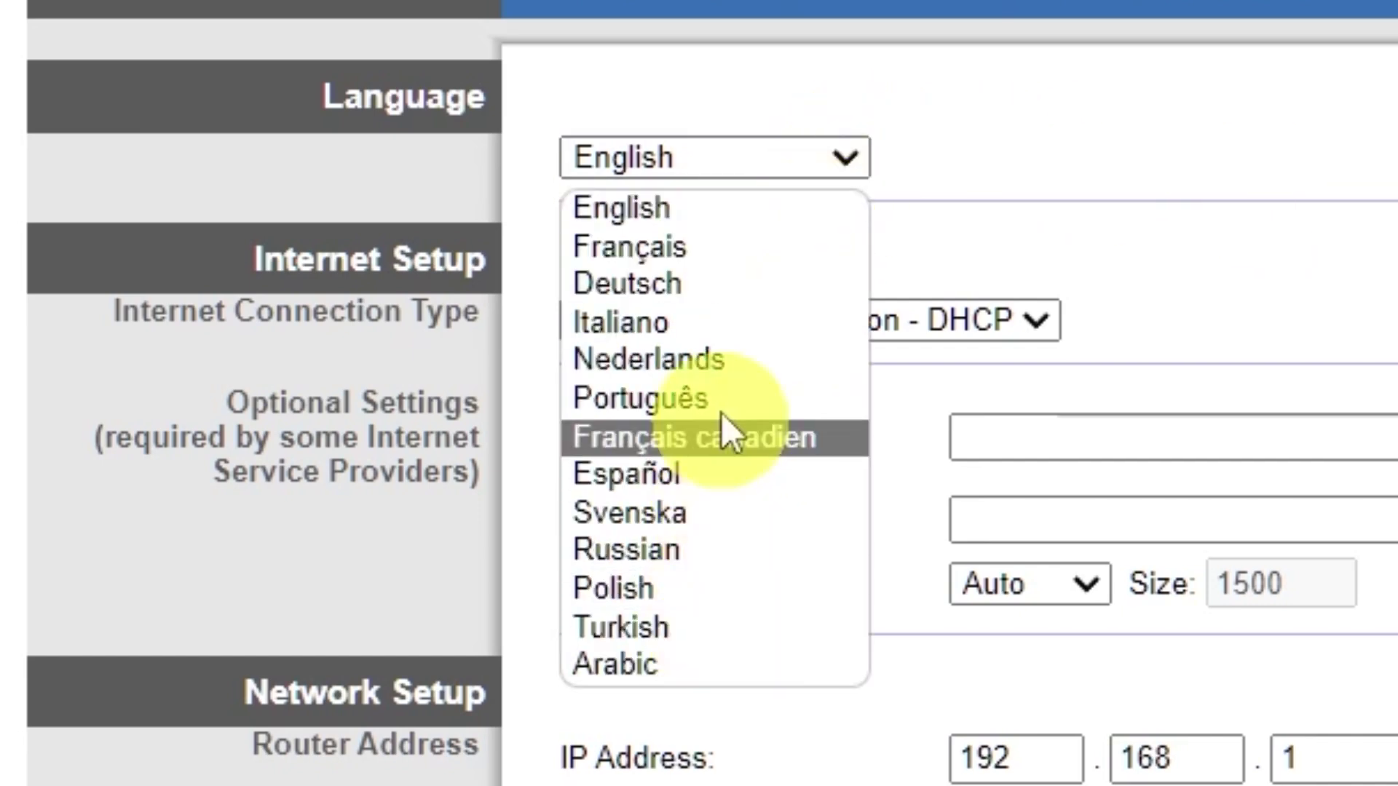
left_click(847, 150)
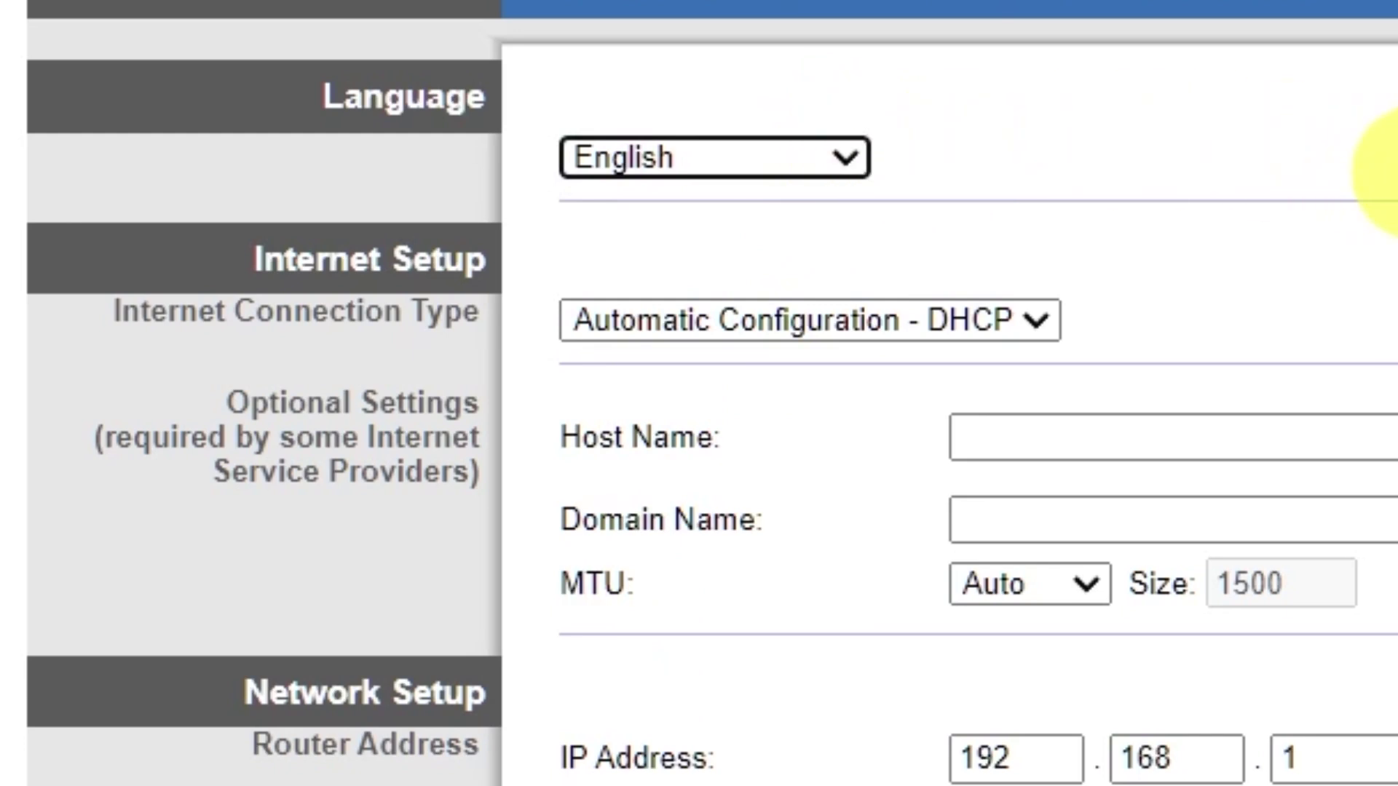
left_click(1043, 319)
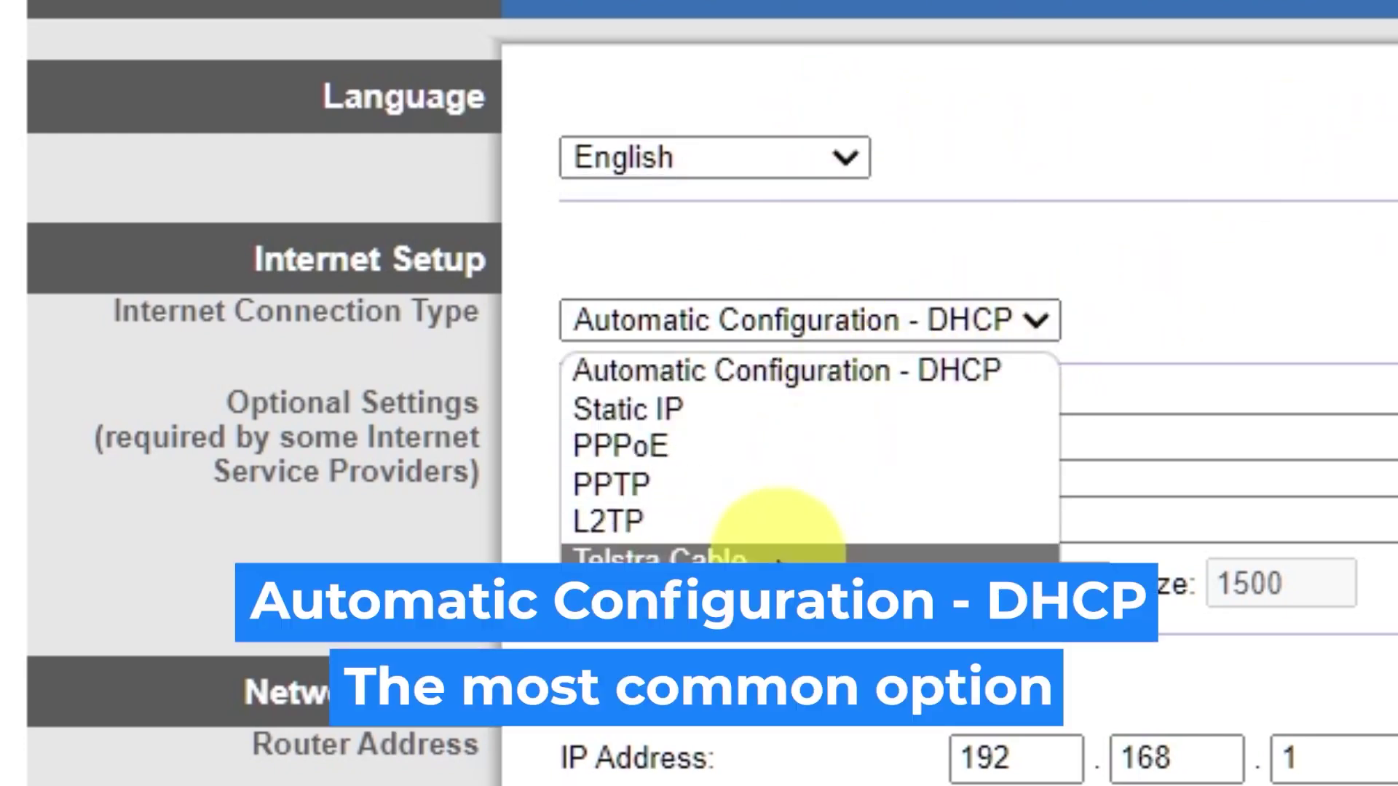
left_click(740, 409)
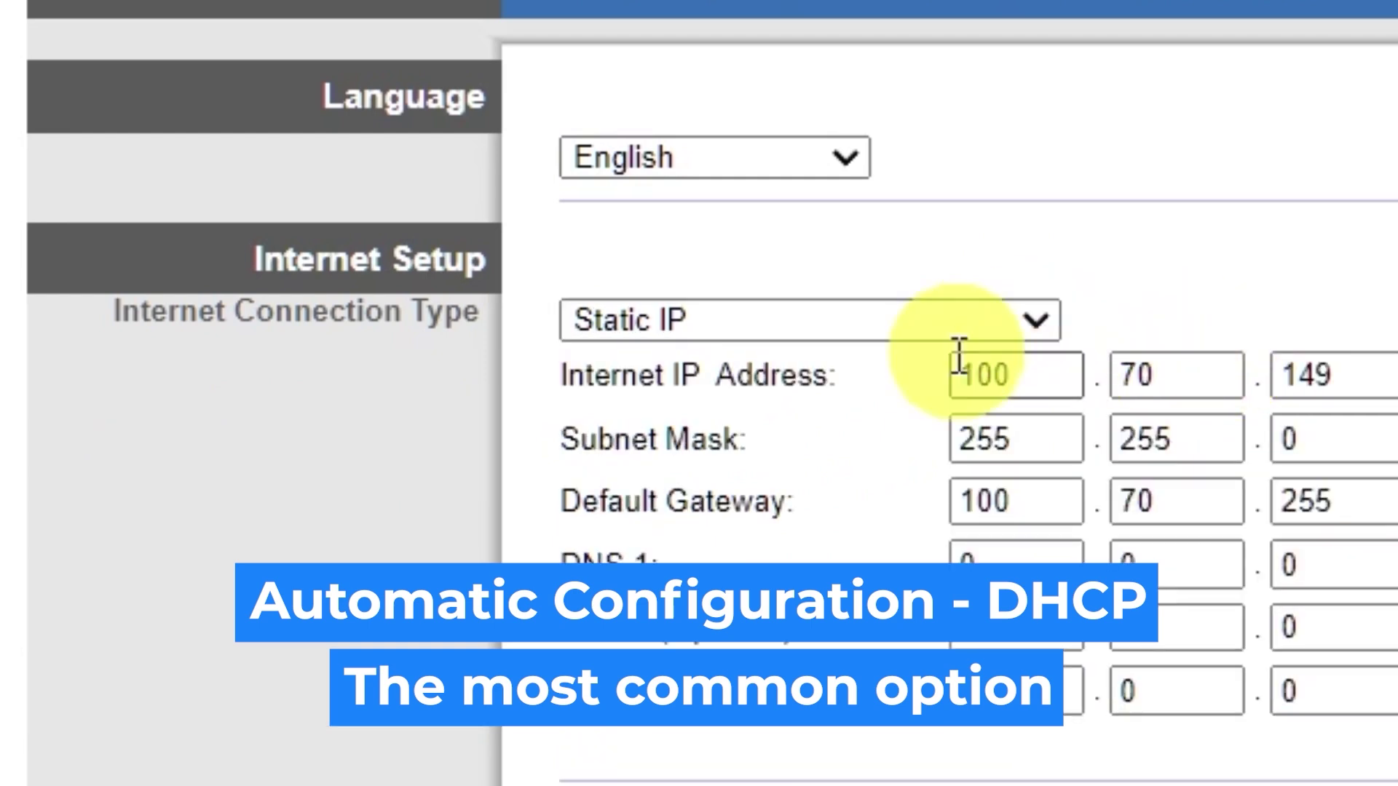
left_click(1033, 326)
left_click(826, 444)
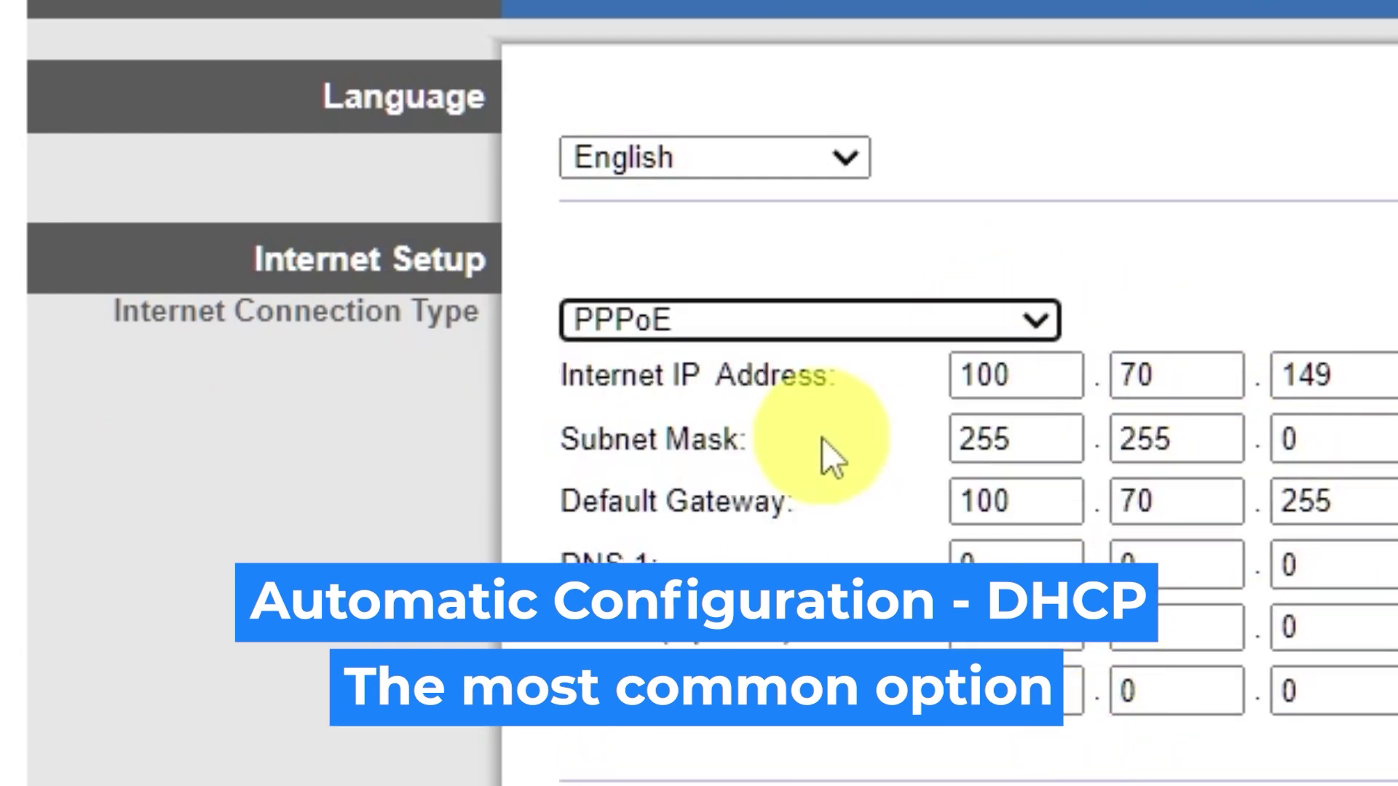
left_click(1037, 321)
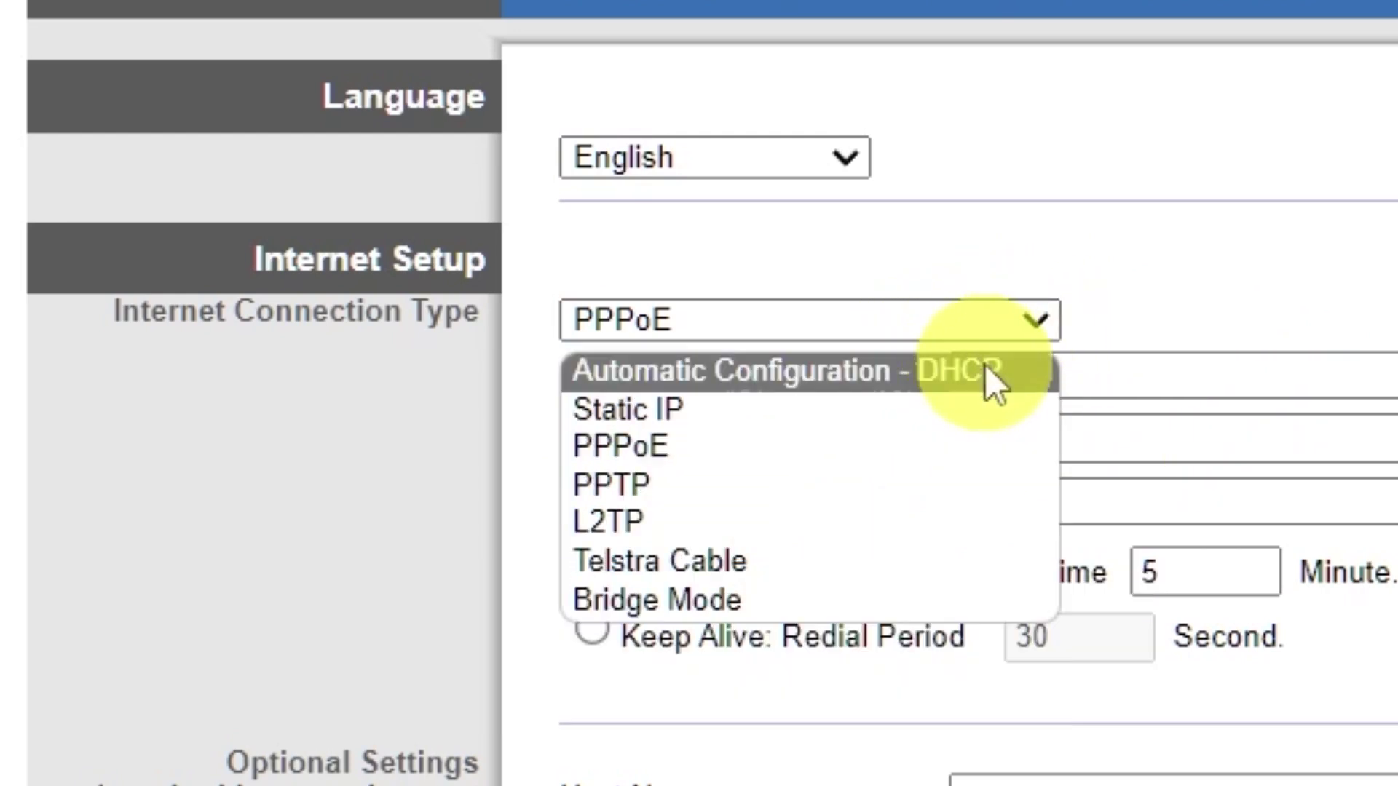
left_click(985, 370)
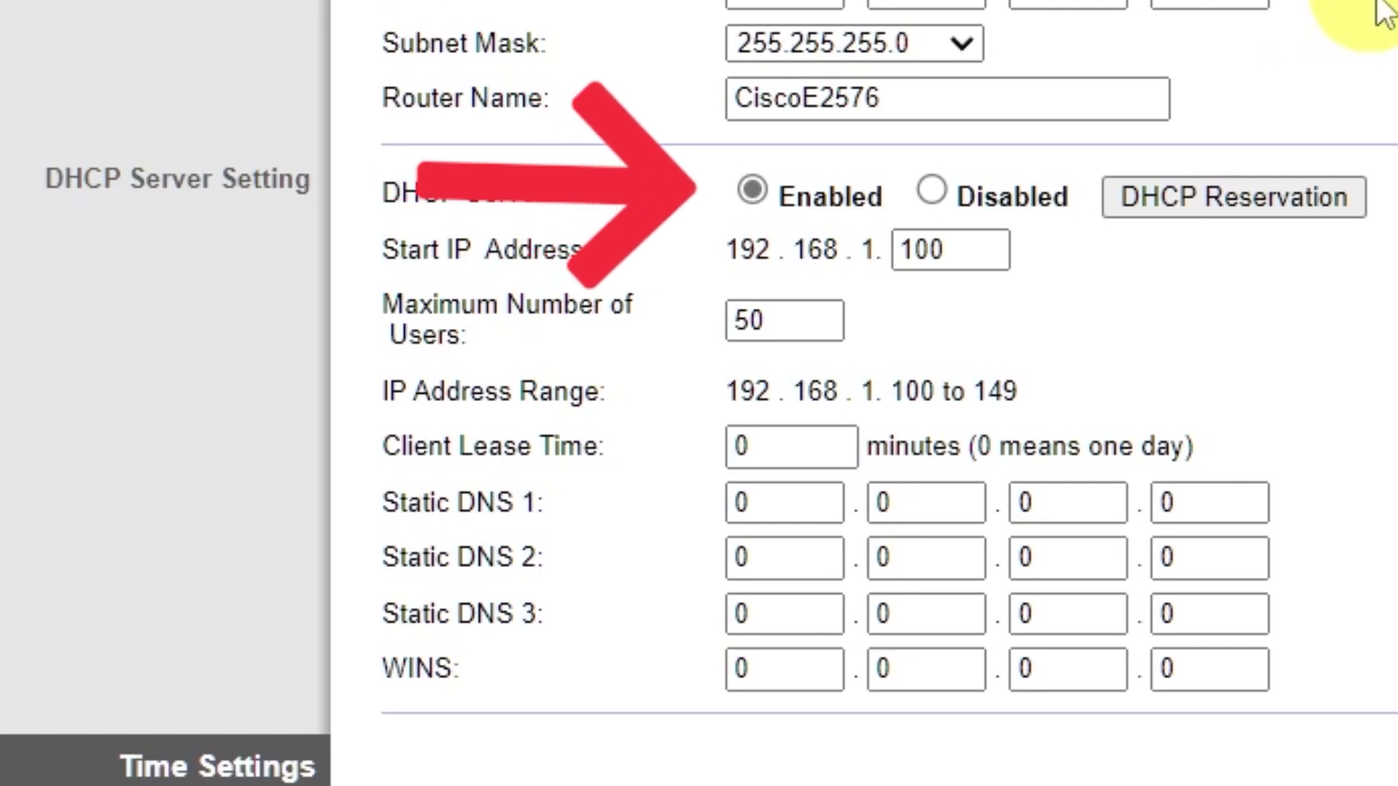
Set the time zone to (GMT-09:00) Alaska, leaving the DHCP server enabled
scroll(1383, 10, "down", 3)
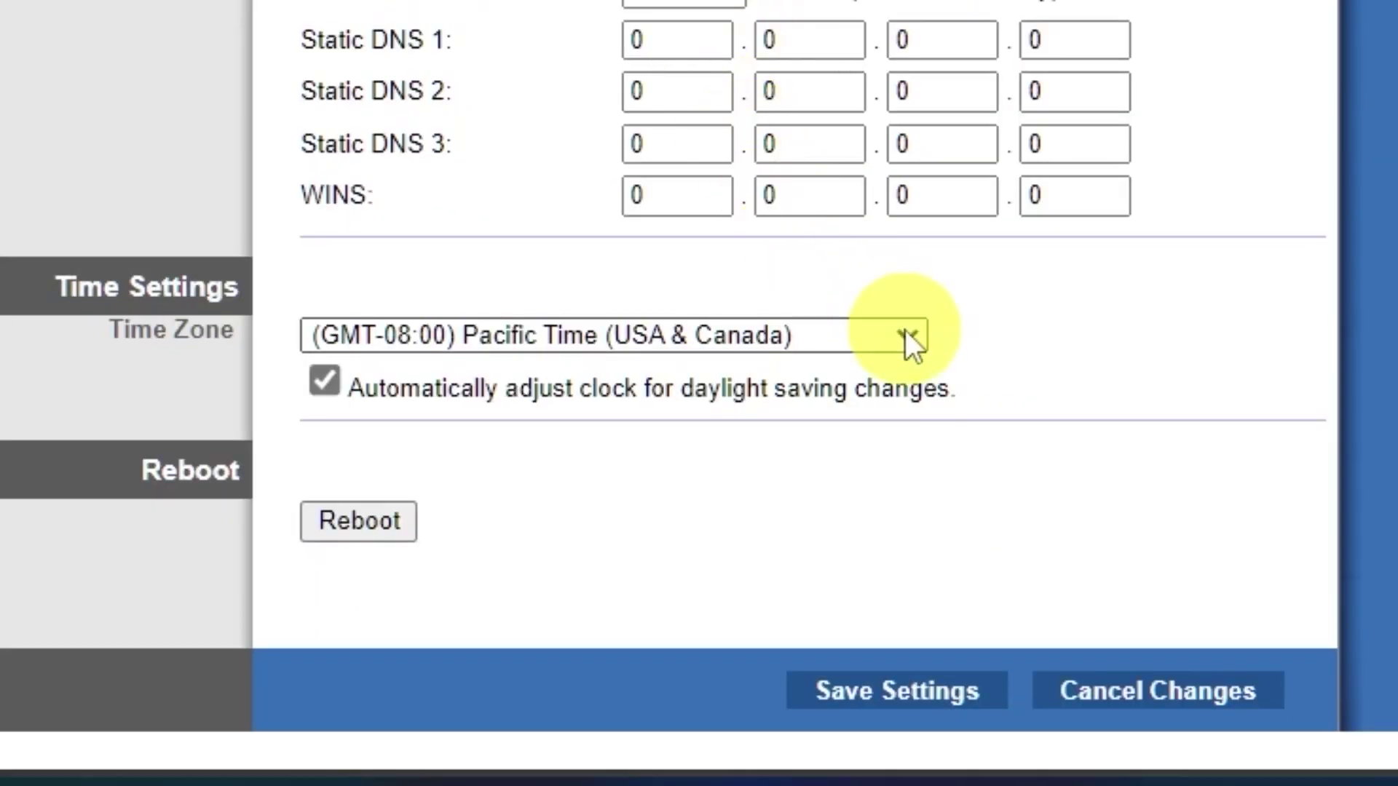
left_click(906, 330)
scroll(775, 19, "down", 5)
scroll(762, 41, "up", 5)
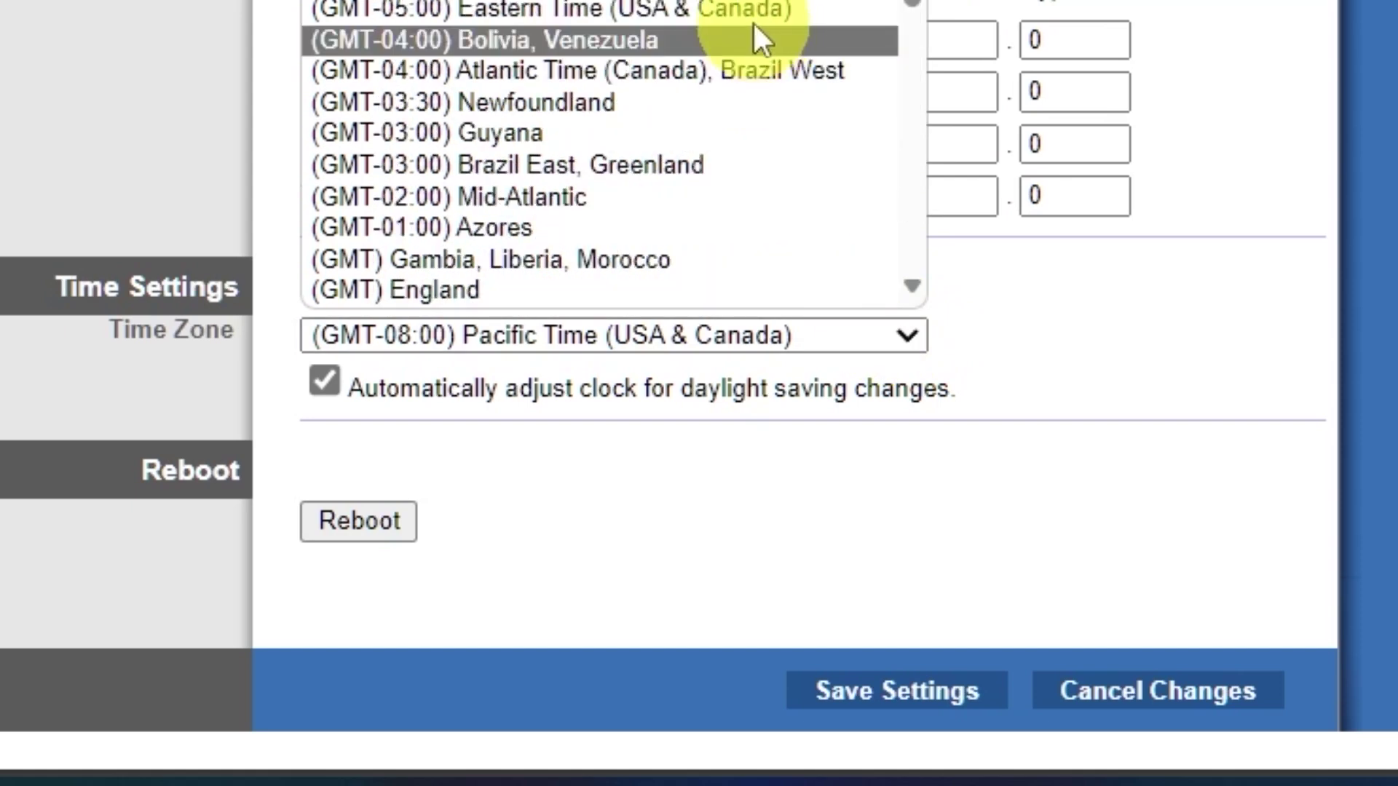
key("Up")
key("Return")
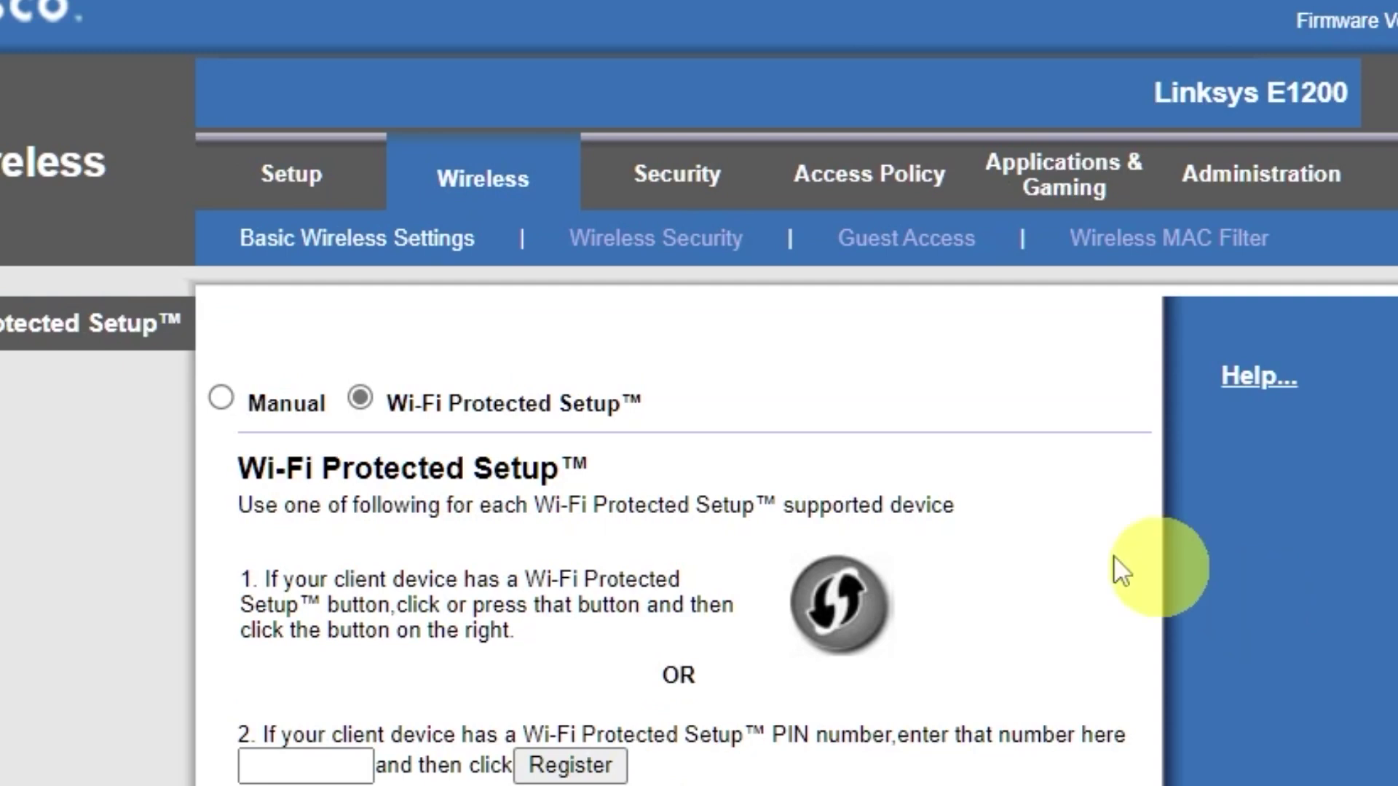
Switch to manual wireless setup, trim 'E2576' so the network name is Cisco, and save
left_click(223, 397)
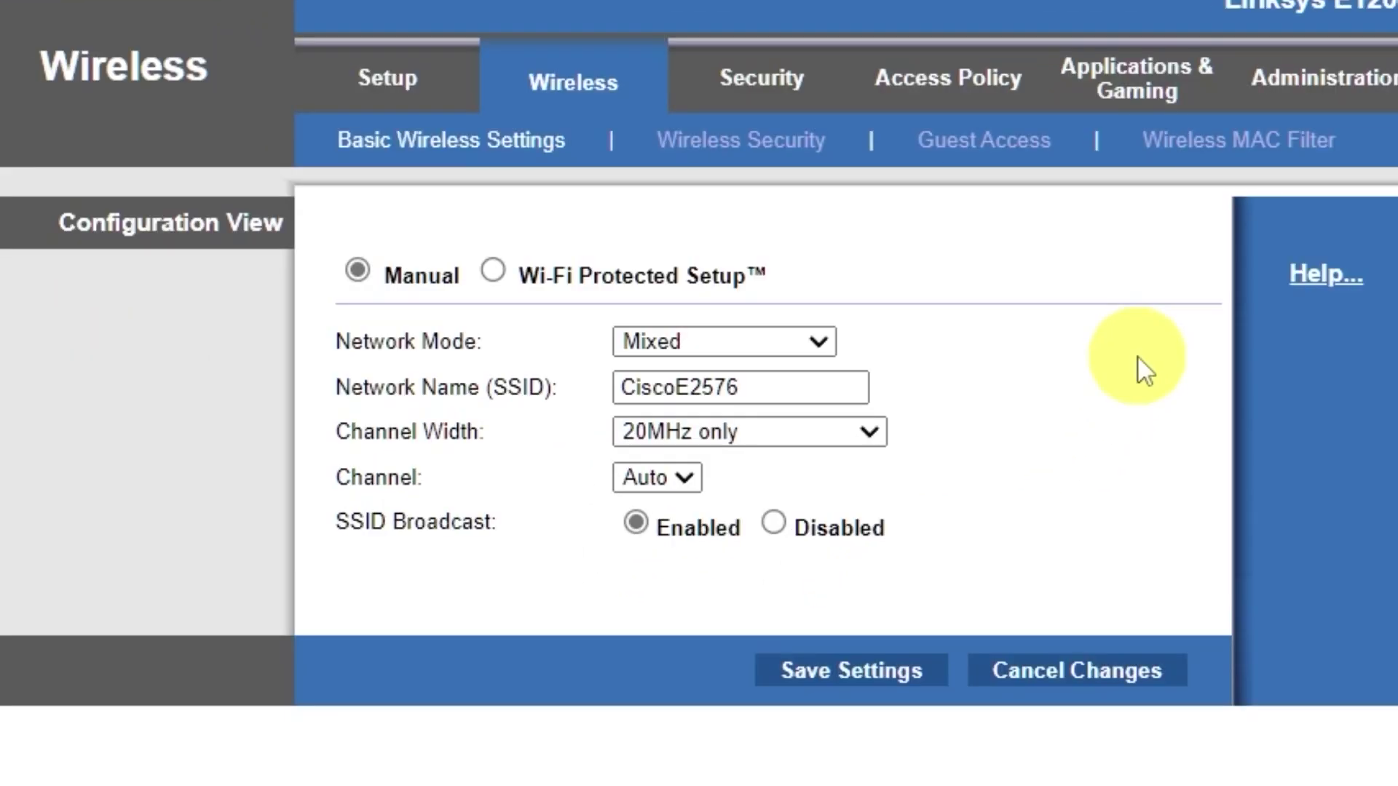
left_click_drag(764, 386, 675, 387)
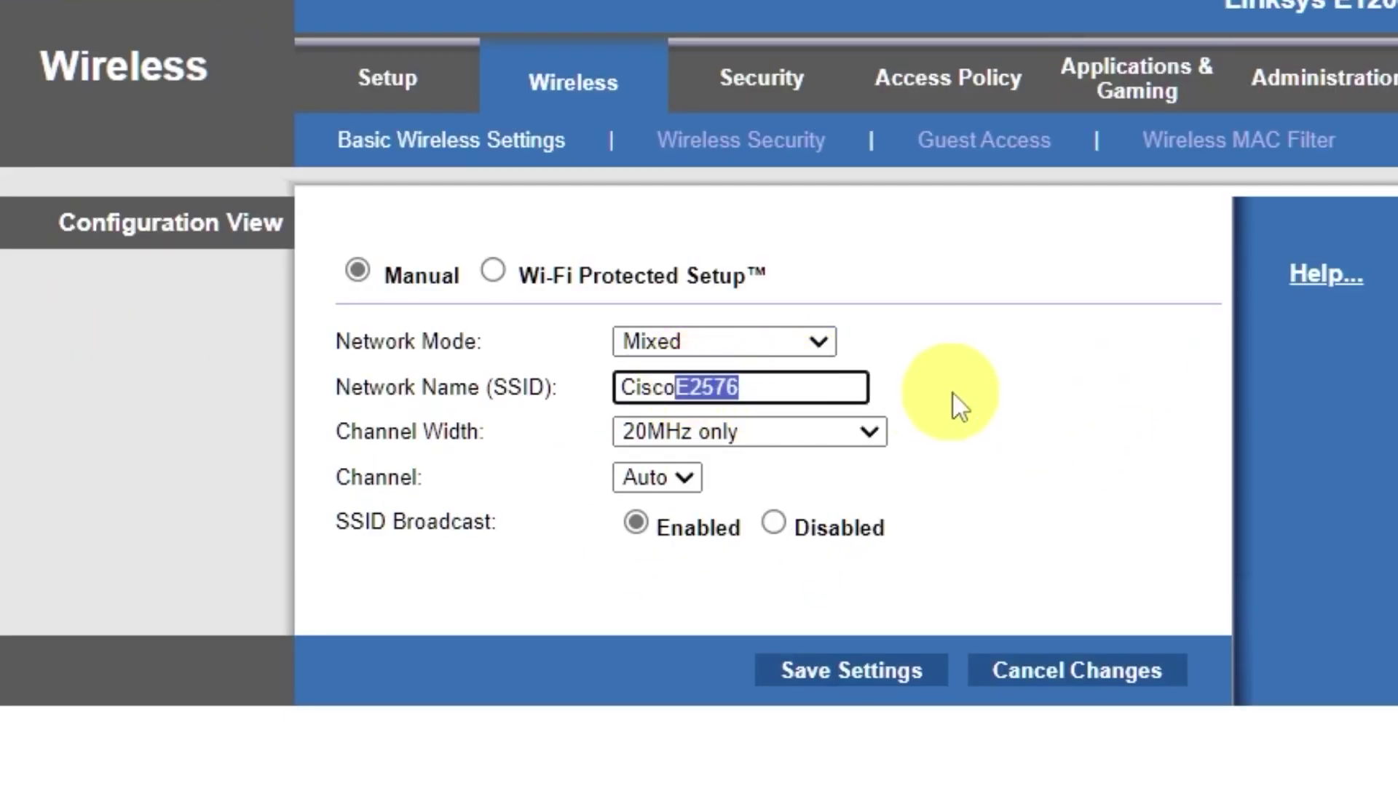
key("BackSpace")
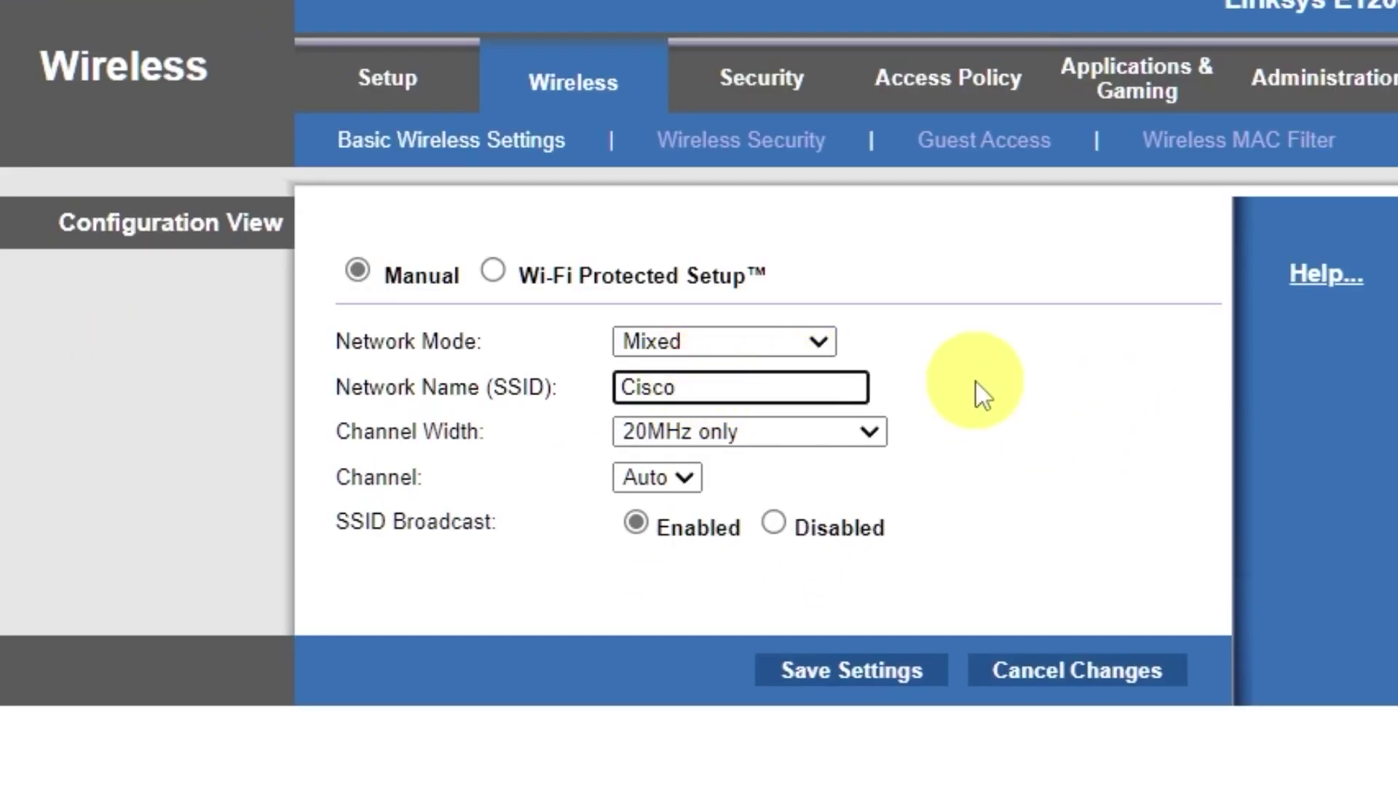
left_click(865, 684)
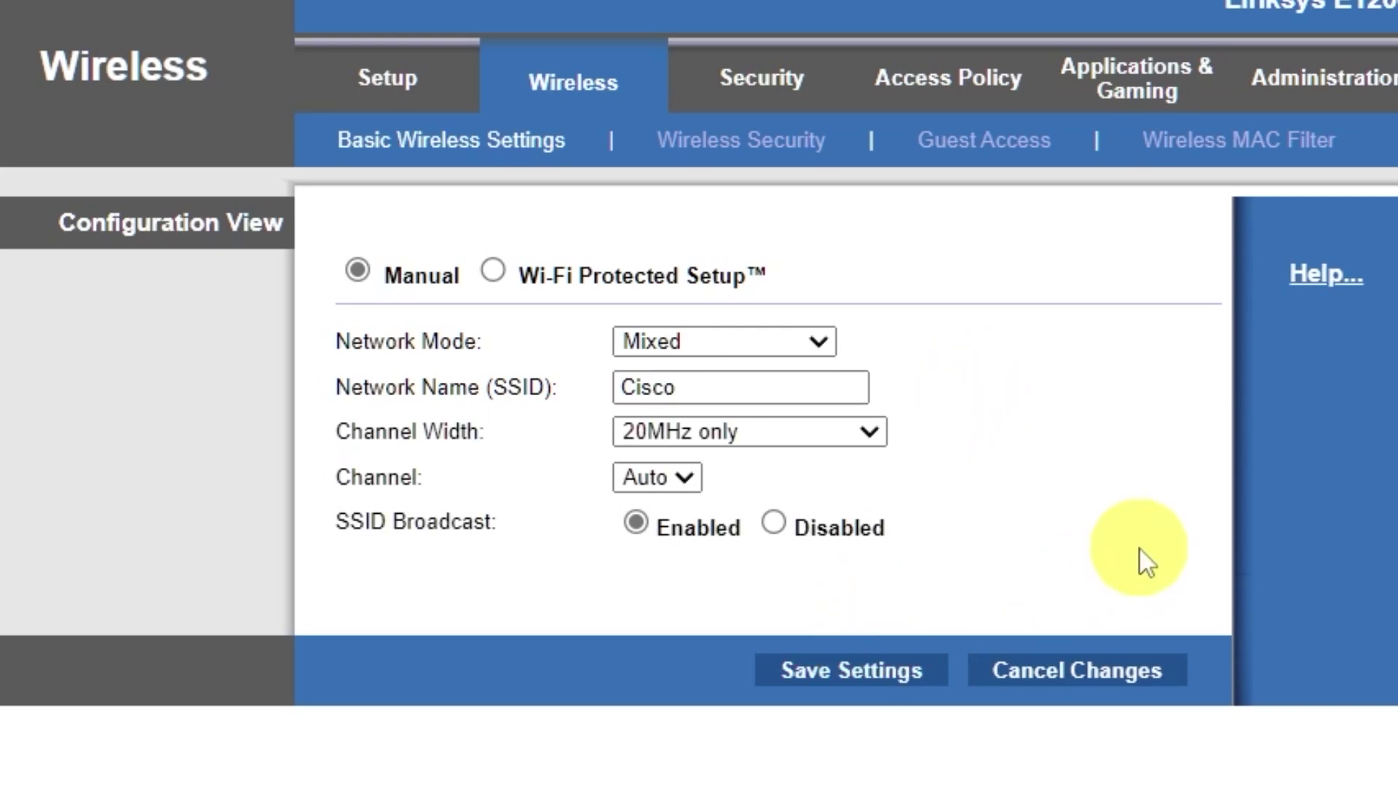
left_click(819, 280)
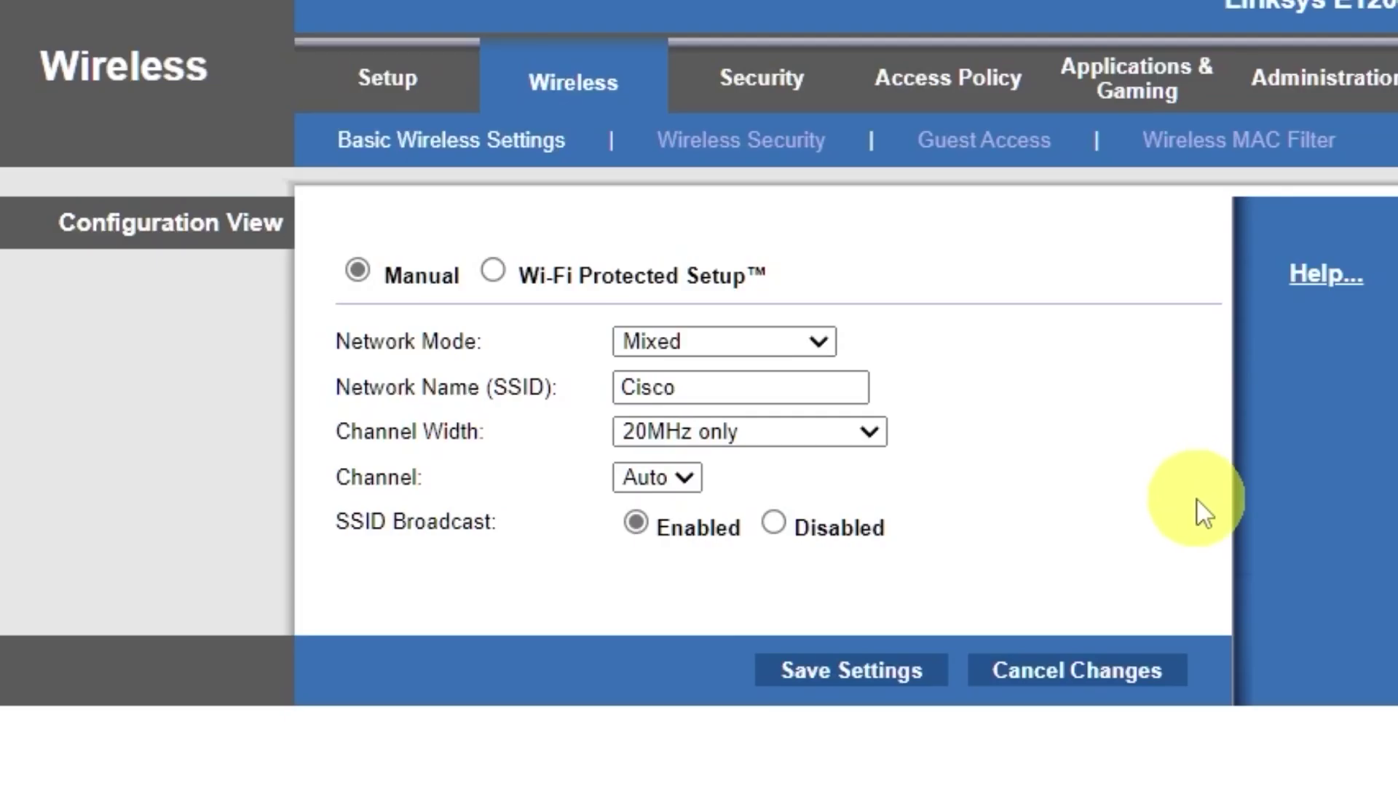
Set wireless security to WPA2/WPA Mixed Mode with a Wi-Fi passphrase and save
left_click(805, 149)
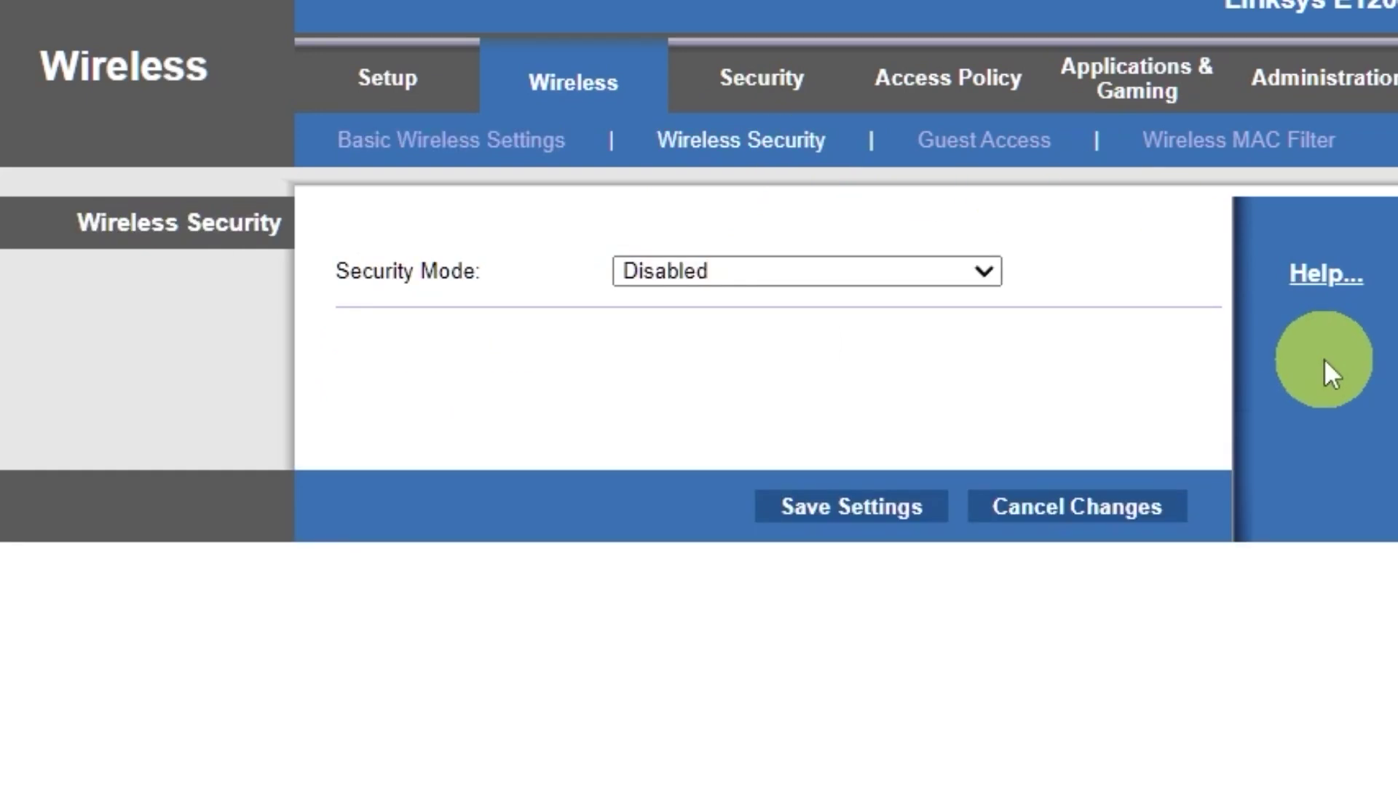
left_click(983, 271)
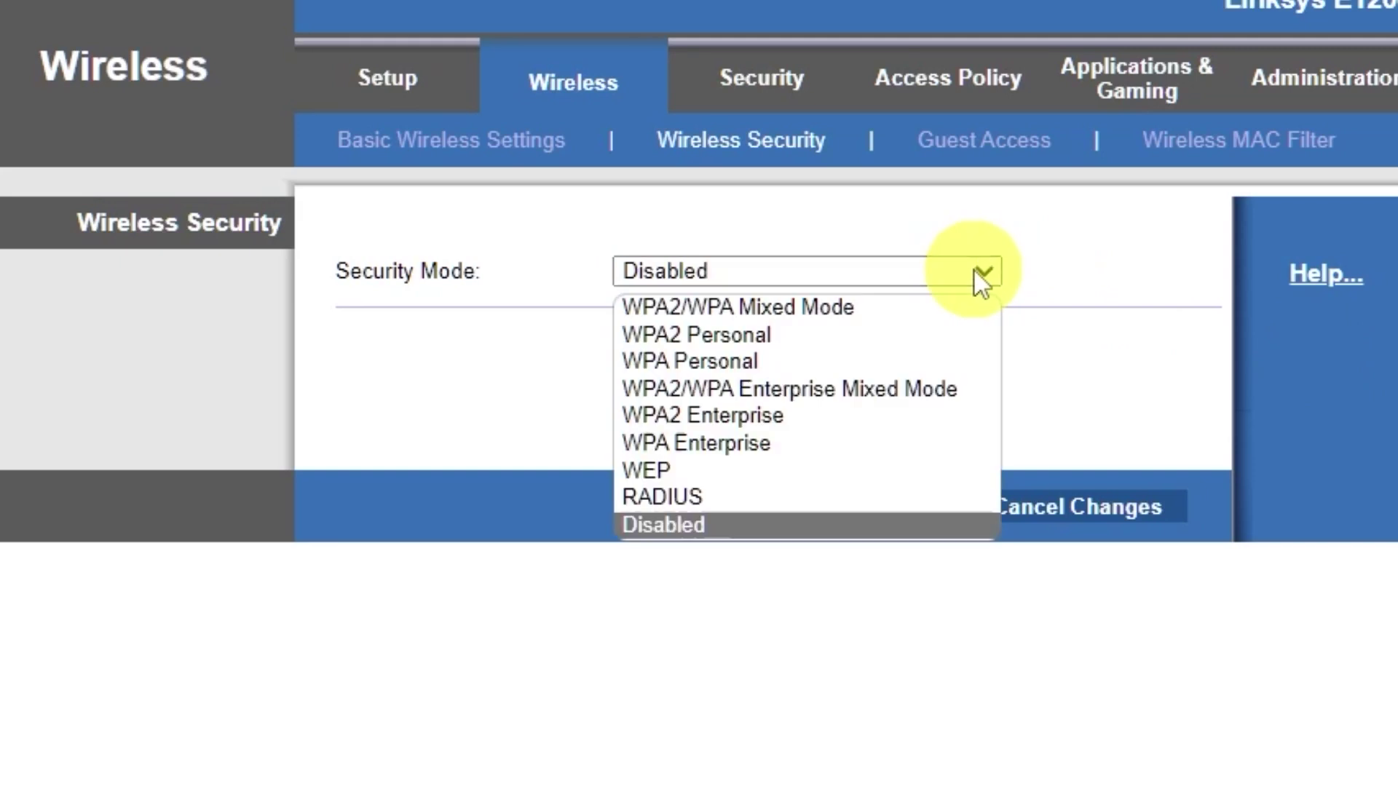
left_click(852, 306)
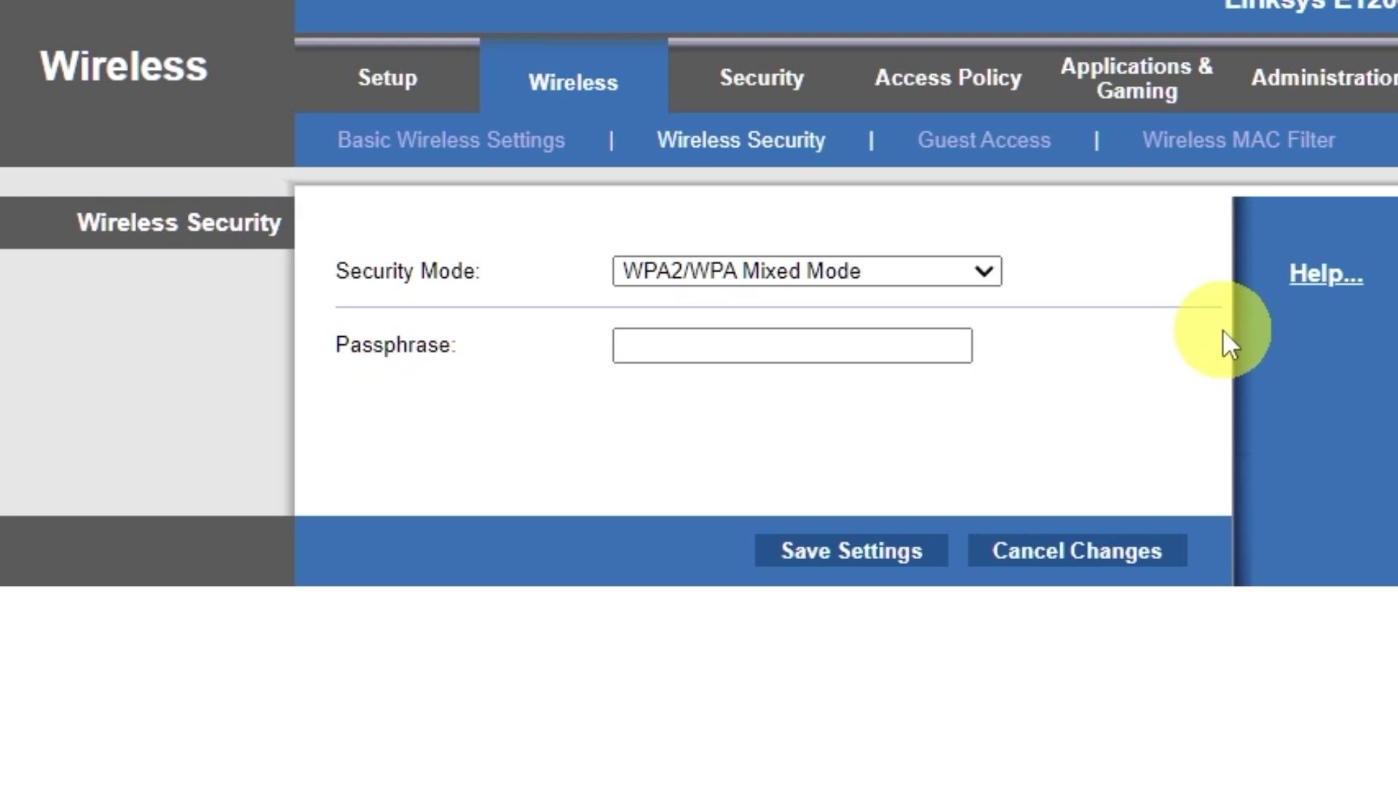
left_click(896, 342)
type("1")
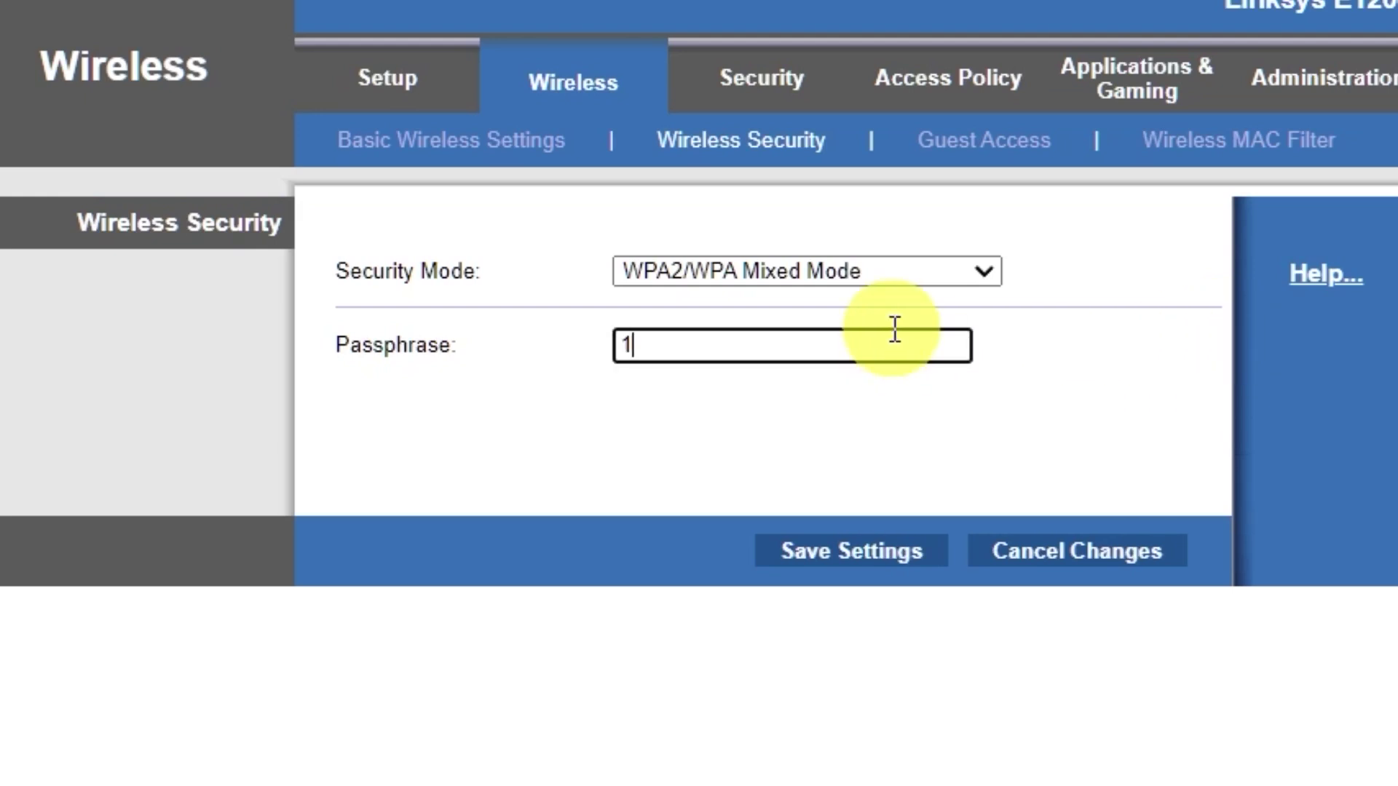
type("23456789")
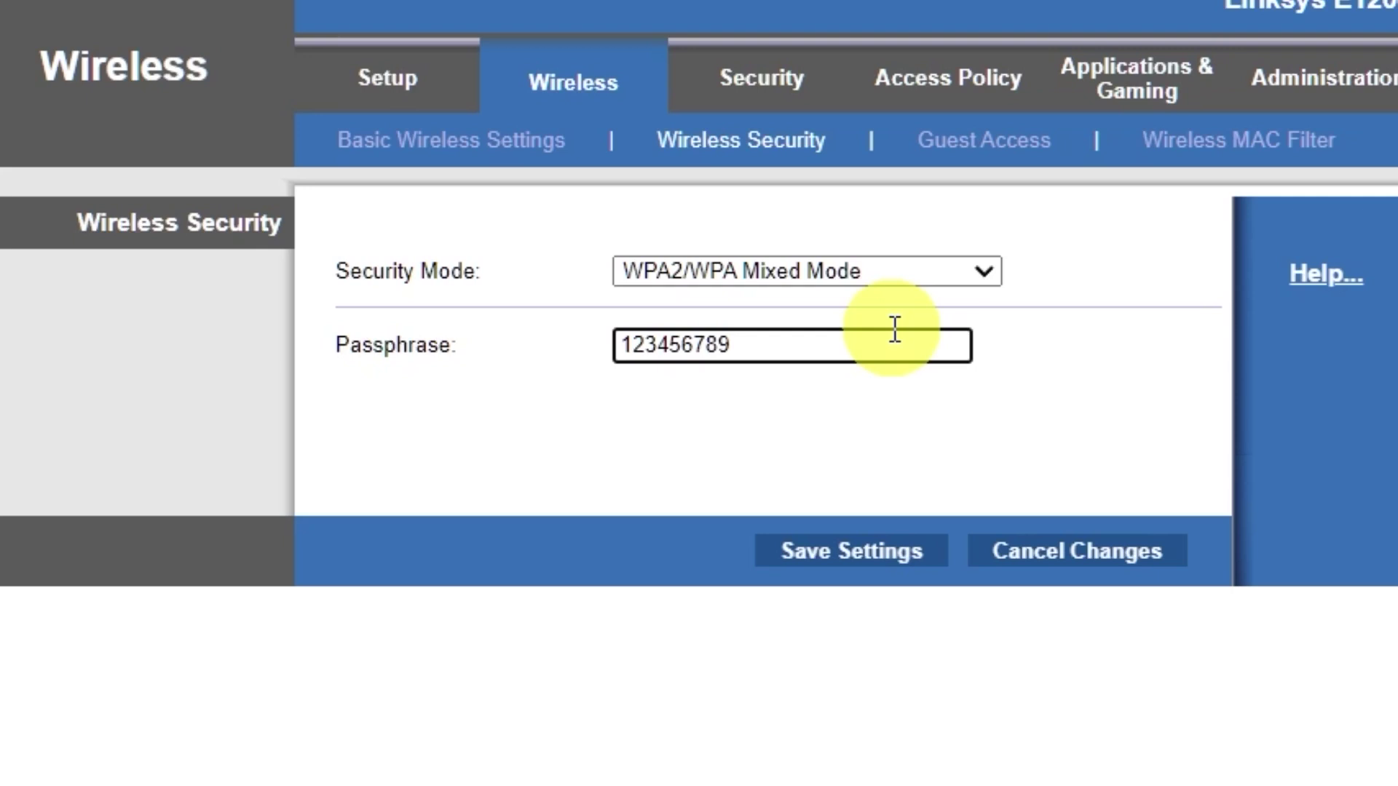
left_click(851, 554)
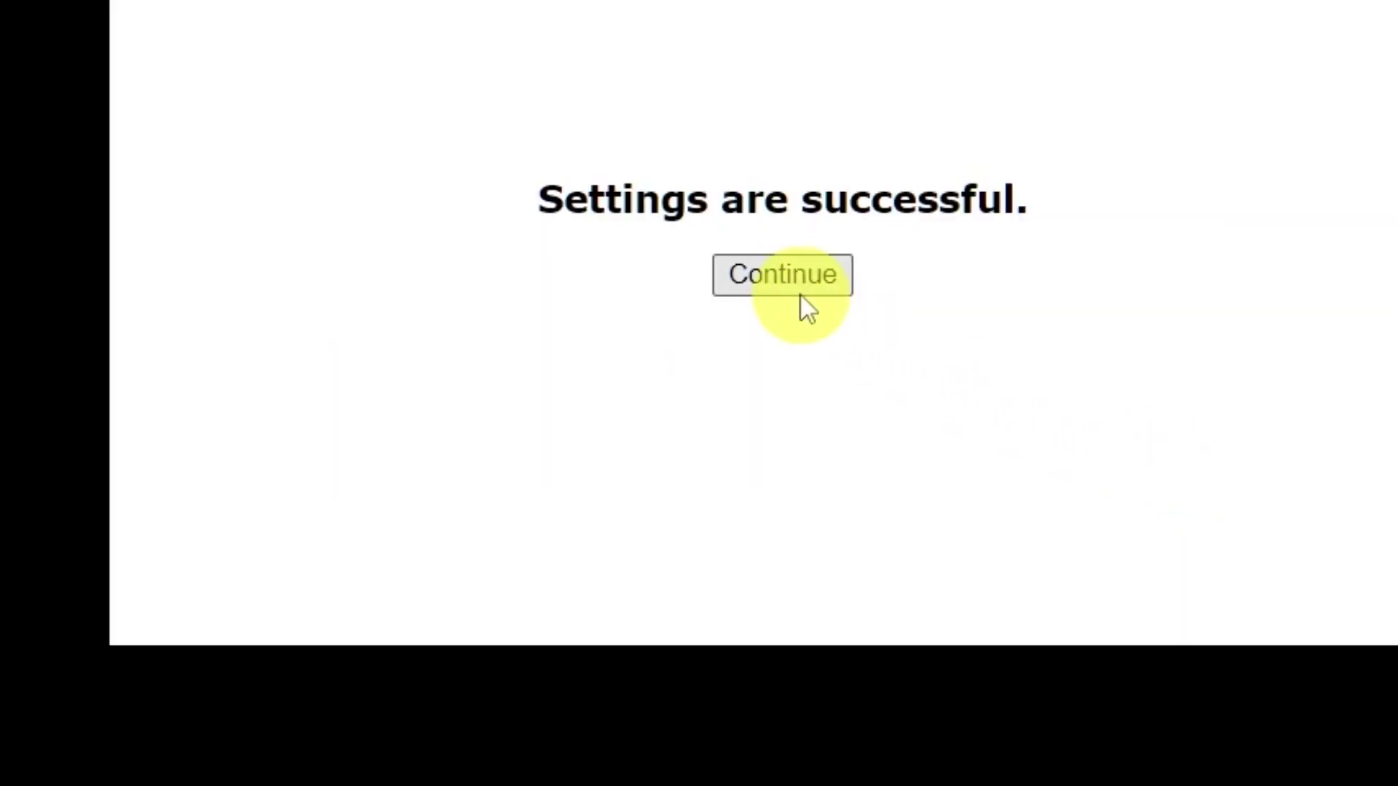
left_click(797, 275)
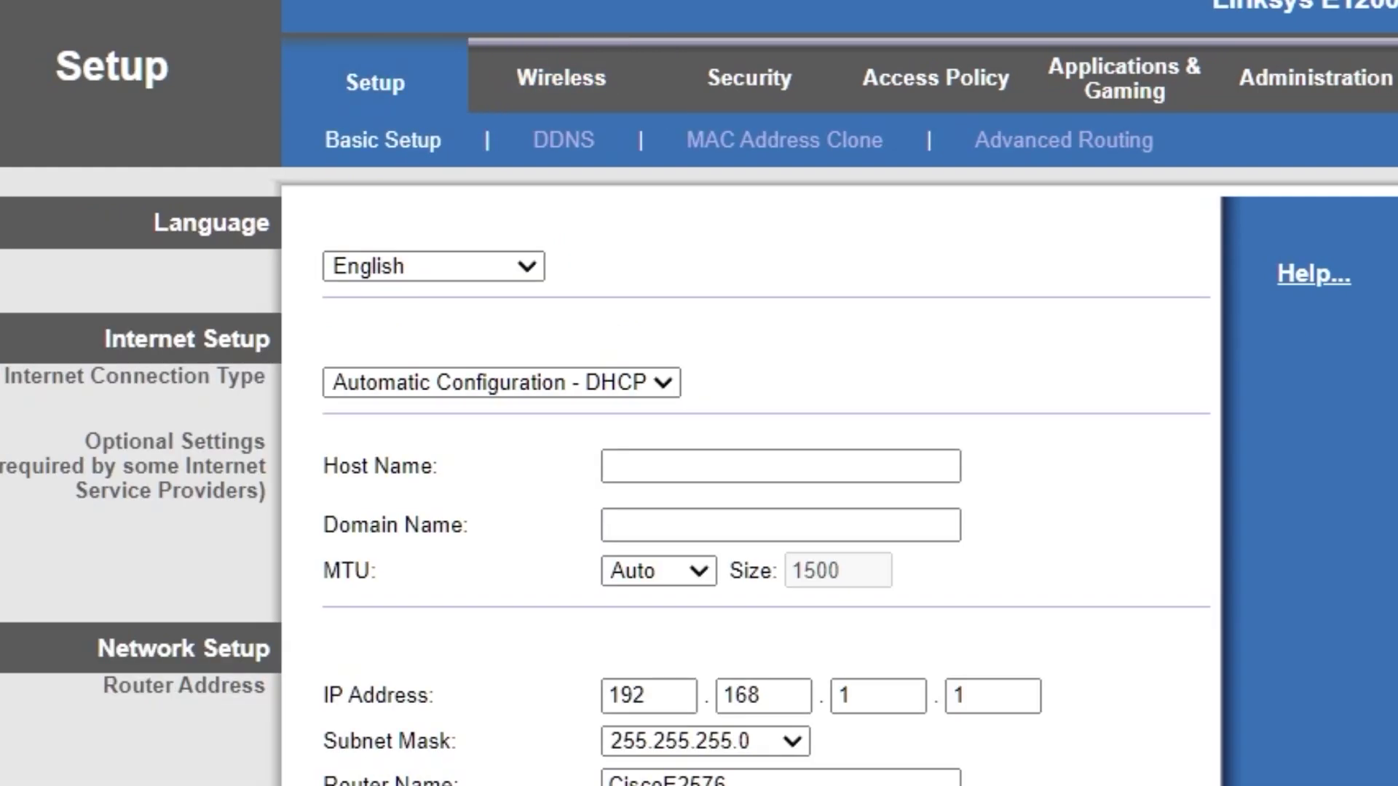
Reboot the E1200 from the bottom of the Basic Setup page
scroll(1158, 553, "down", 8)
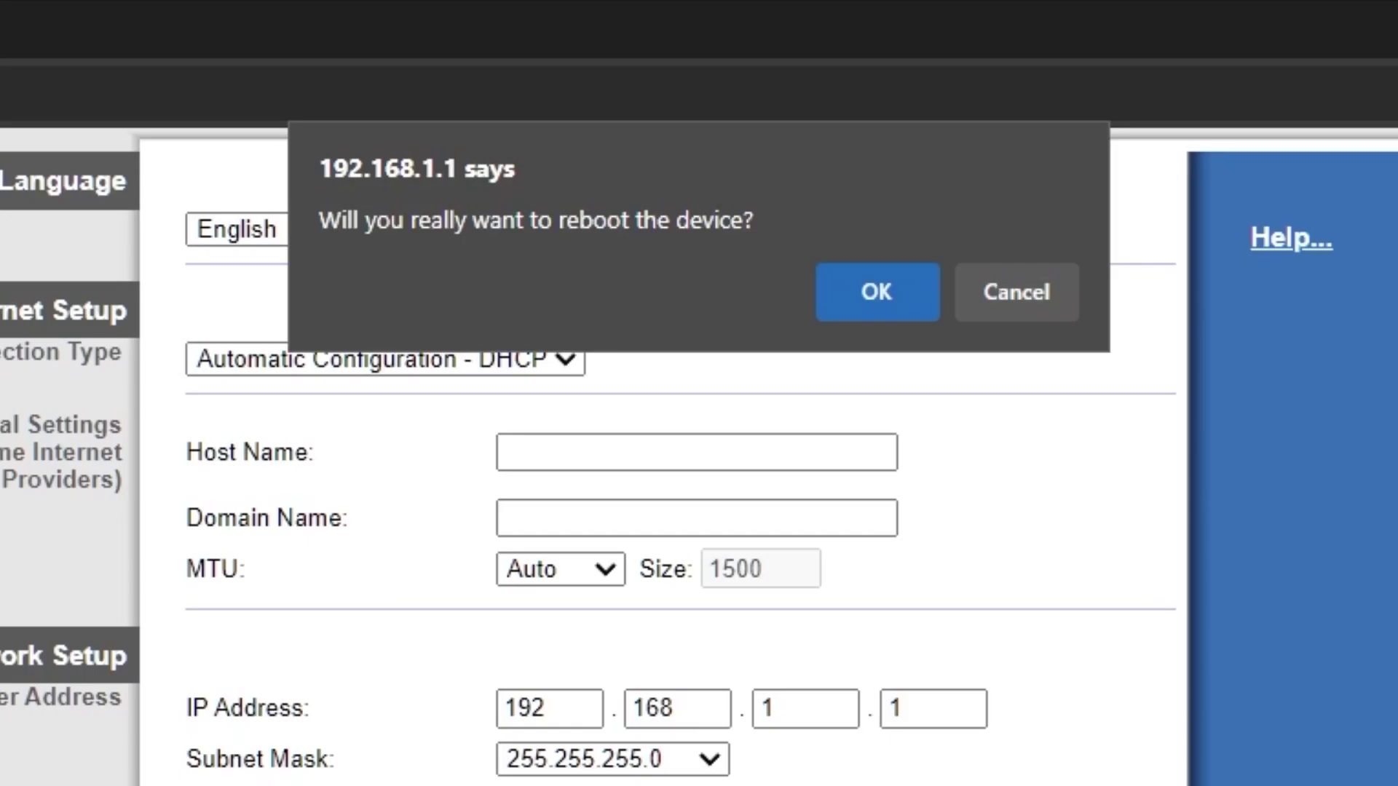
left_click(876, 299)
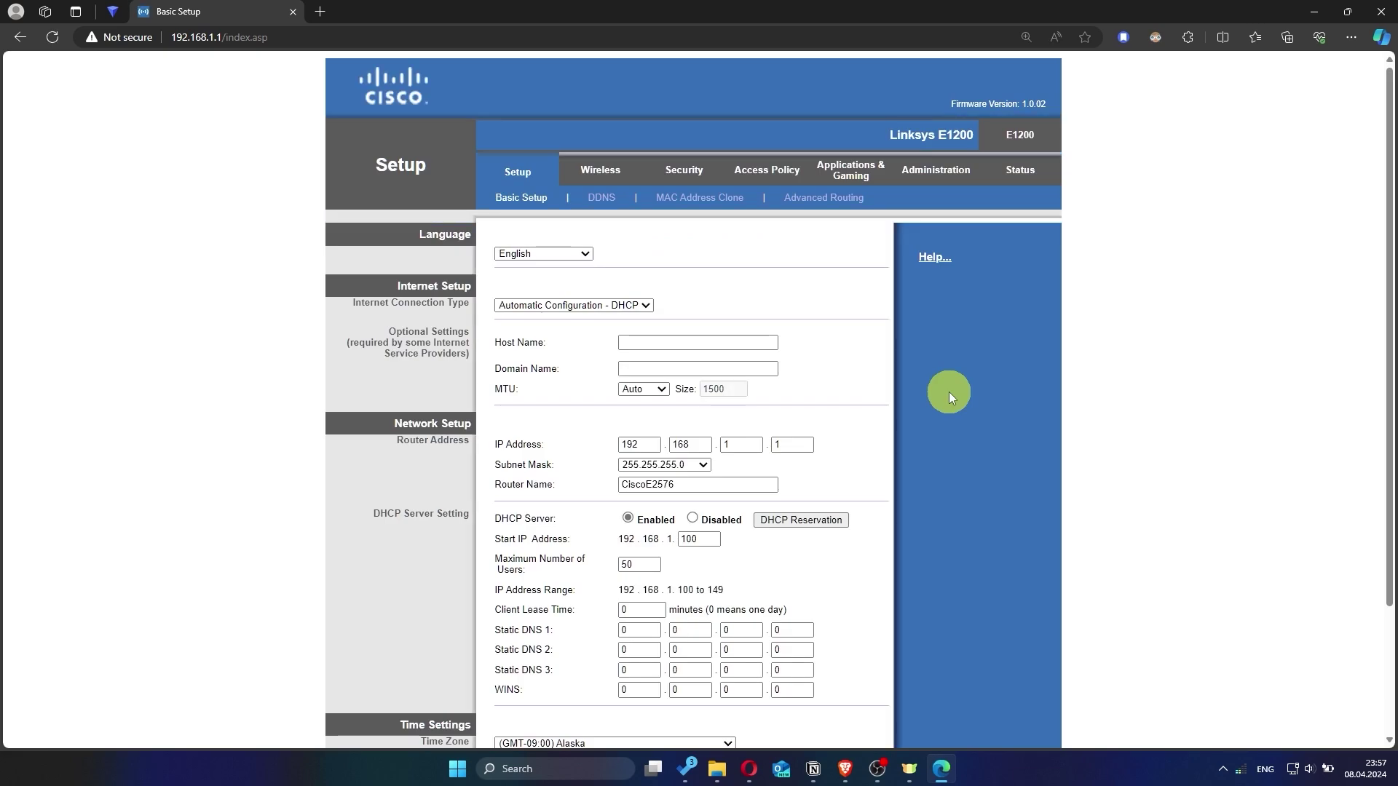
Test a search for 'hhh' in a new Edge tab, then close the timed-out tab
left_click(322, 11)
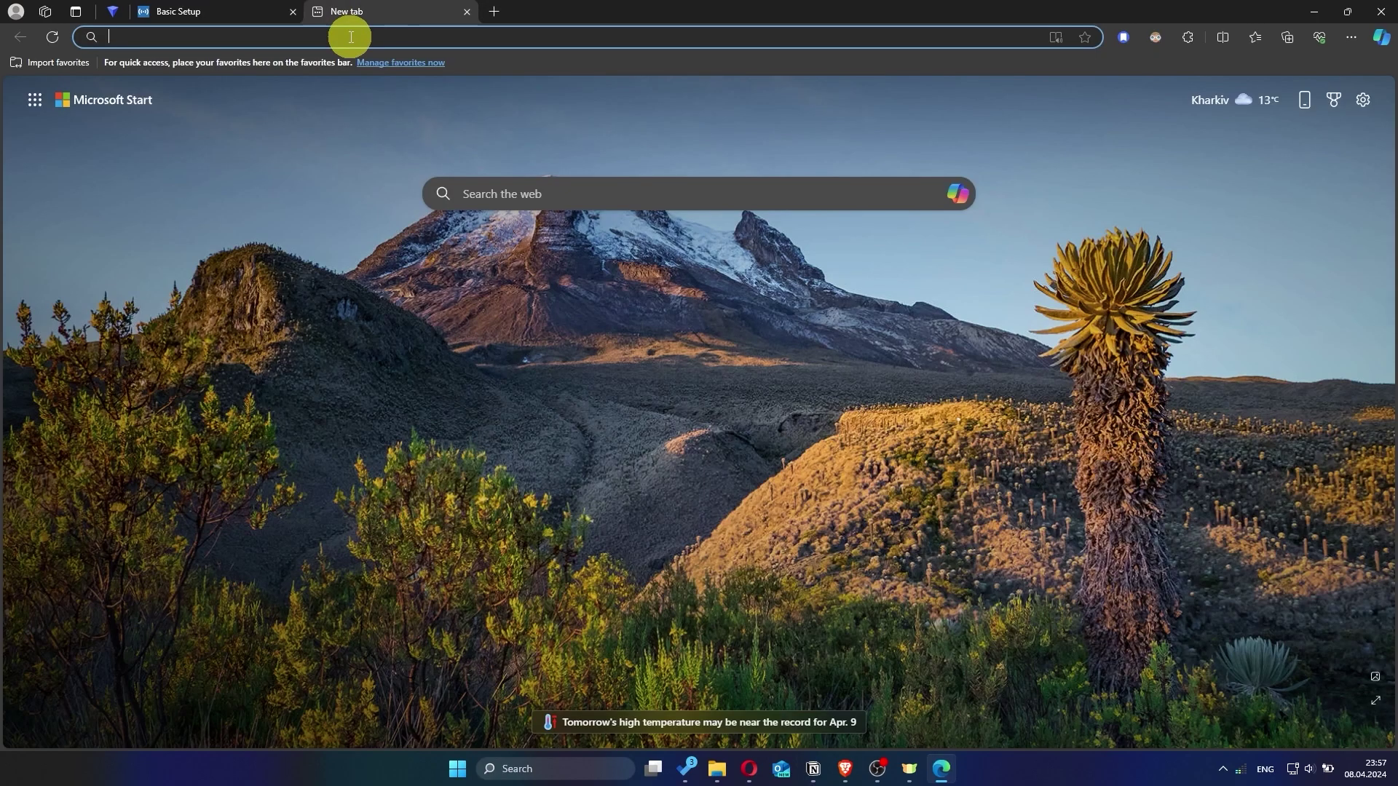
type("hhh")
key("Return")
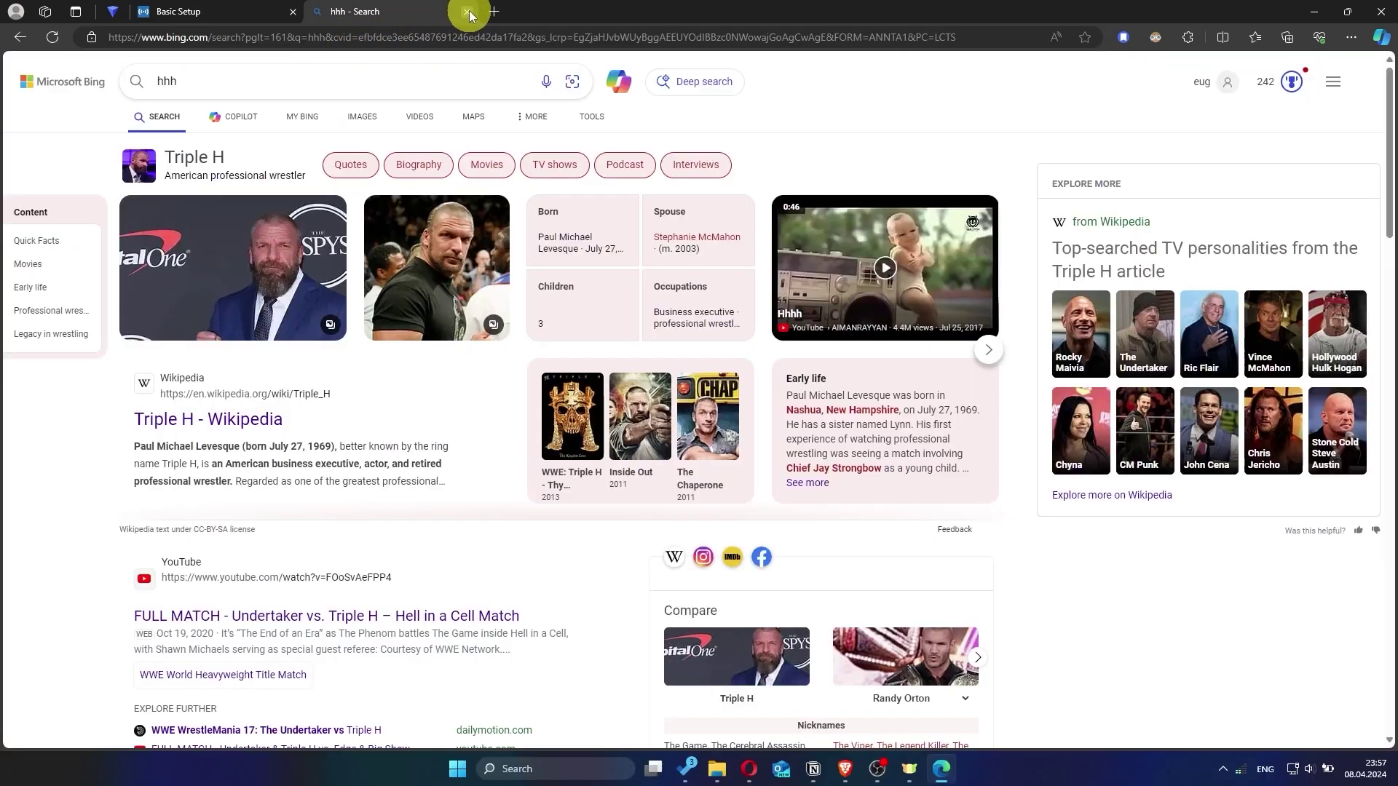
left_click(468, 13)
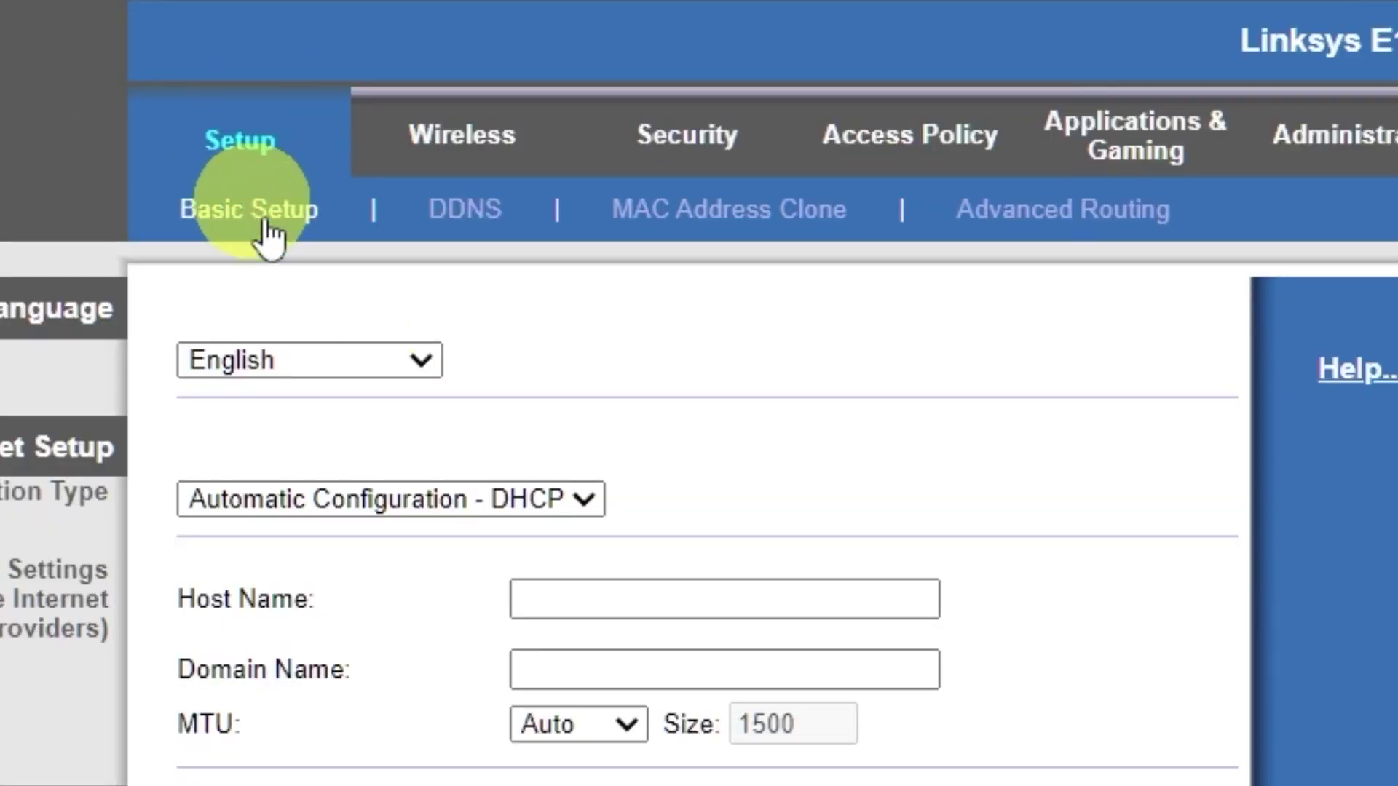
Enable MAC Address Clone using the PC's own MAC address and save the setting
left_click(749, 230)
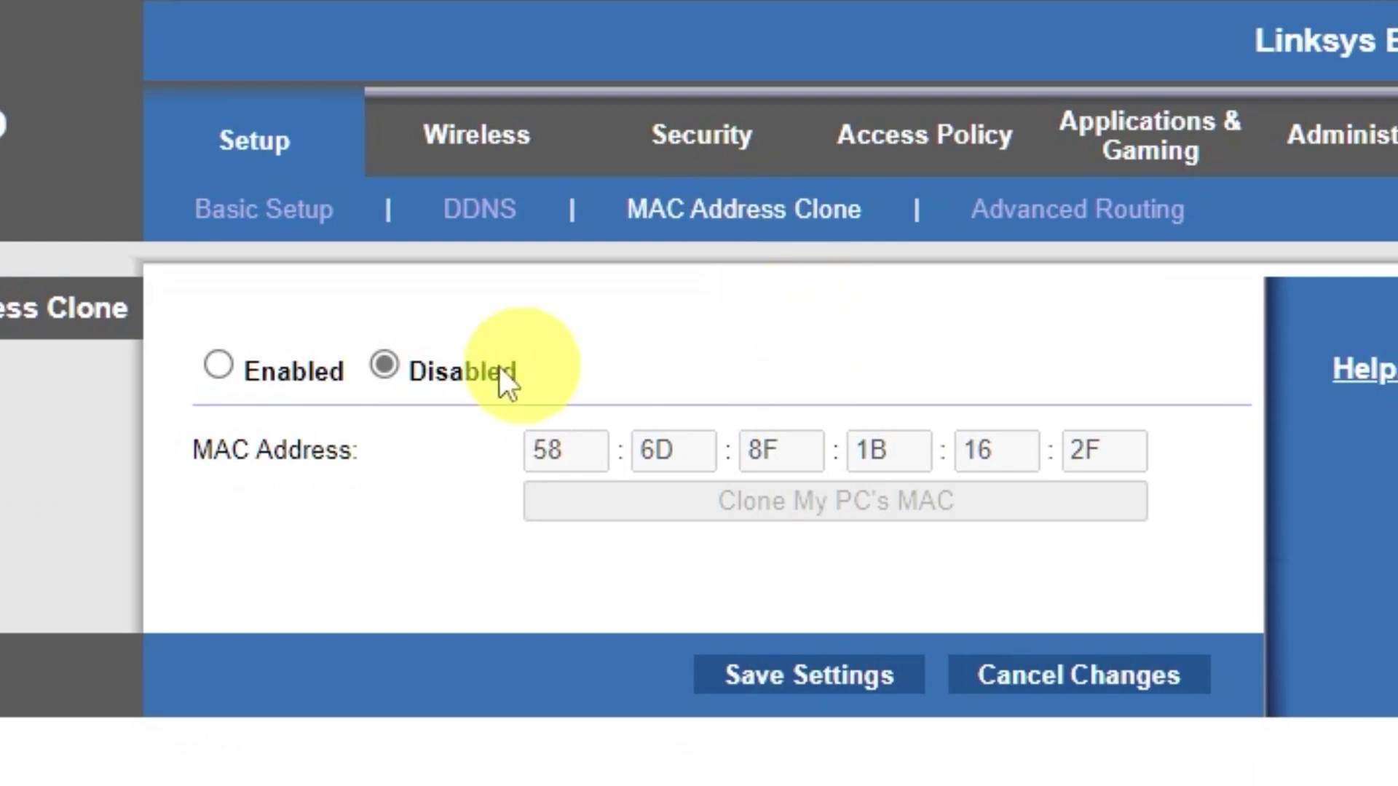
left_click(222, 363)
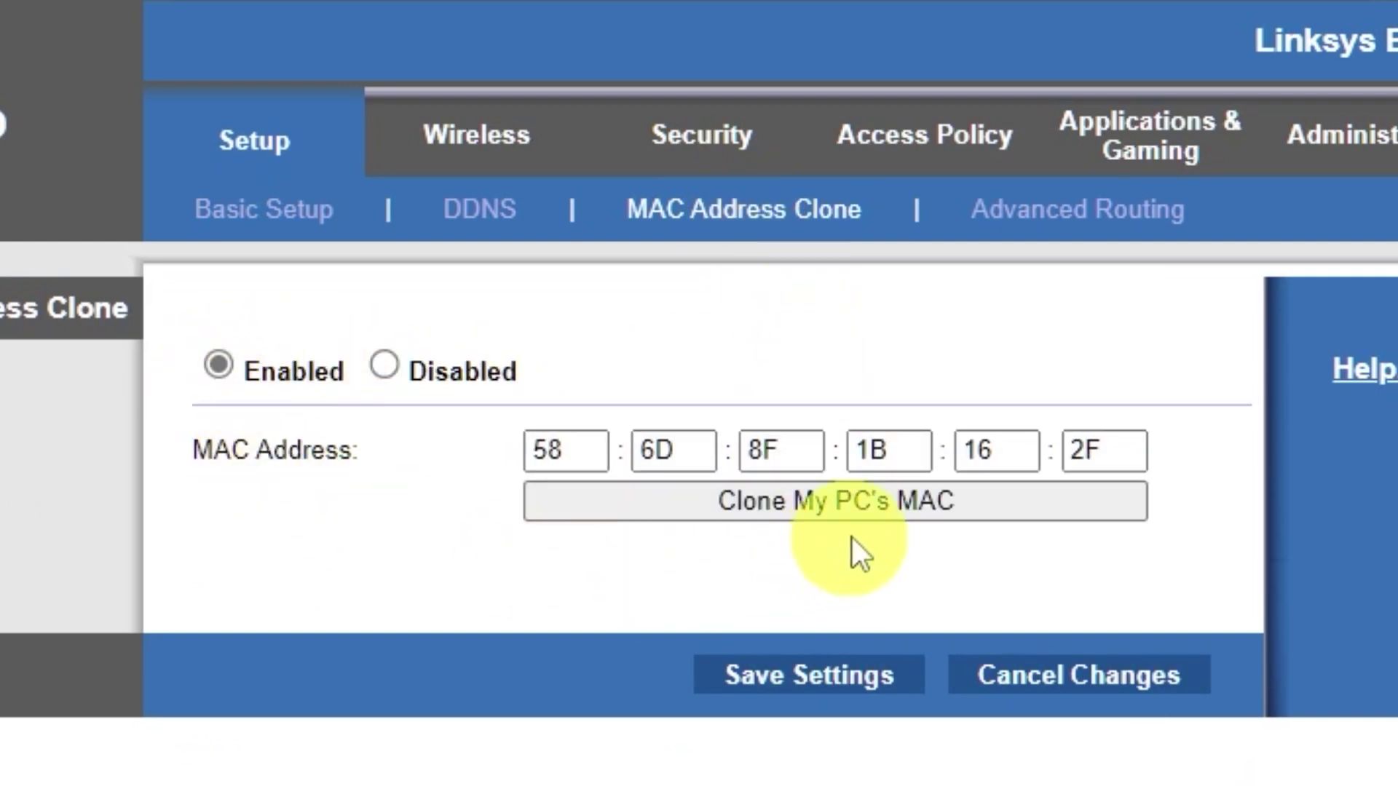
left_click(880, 505)
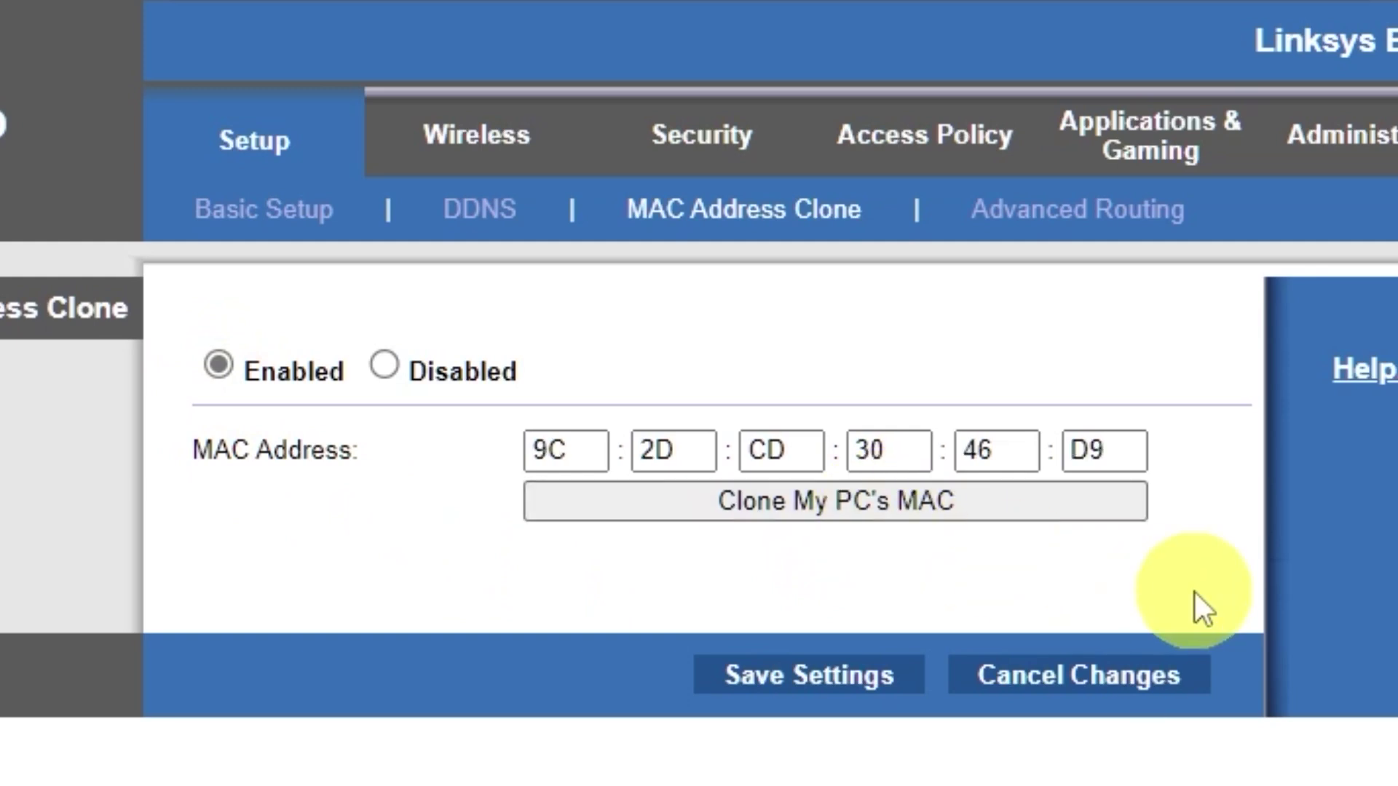
left_click(836, 674)
left_click(728, 375)
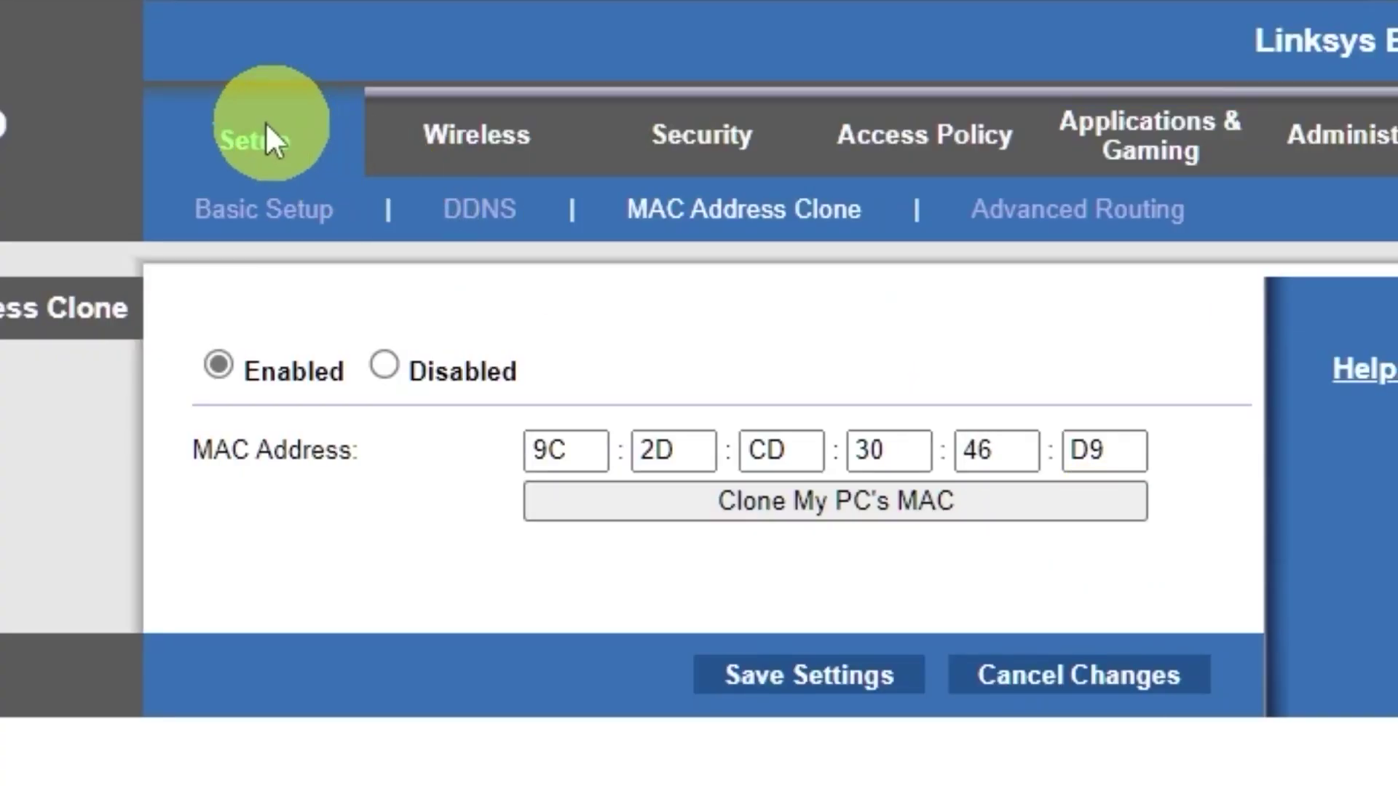
Reboot the router from the bottom of the Basic Setup page and confirm it
left_click(239, 146)
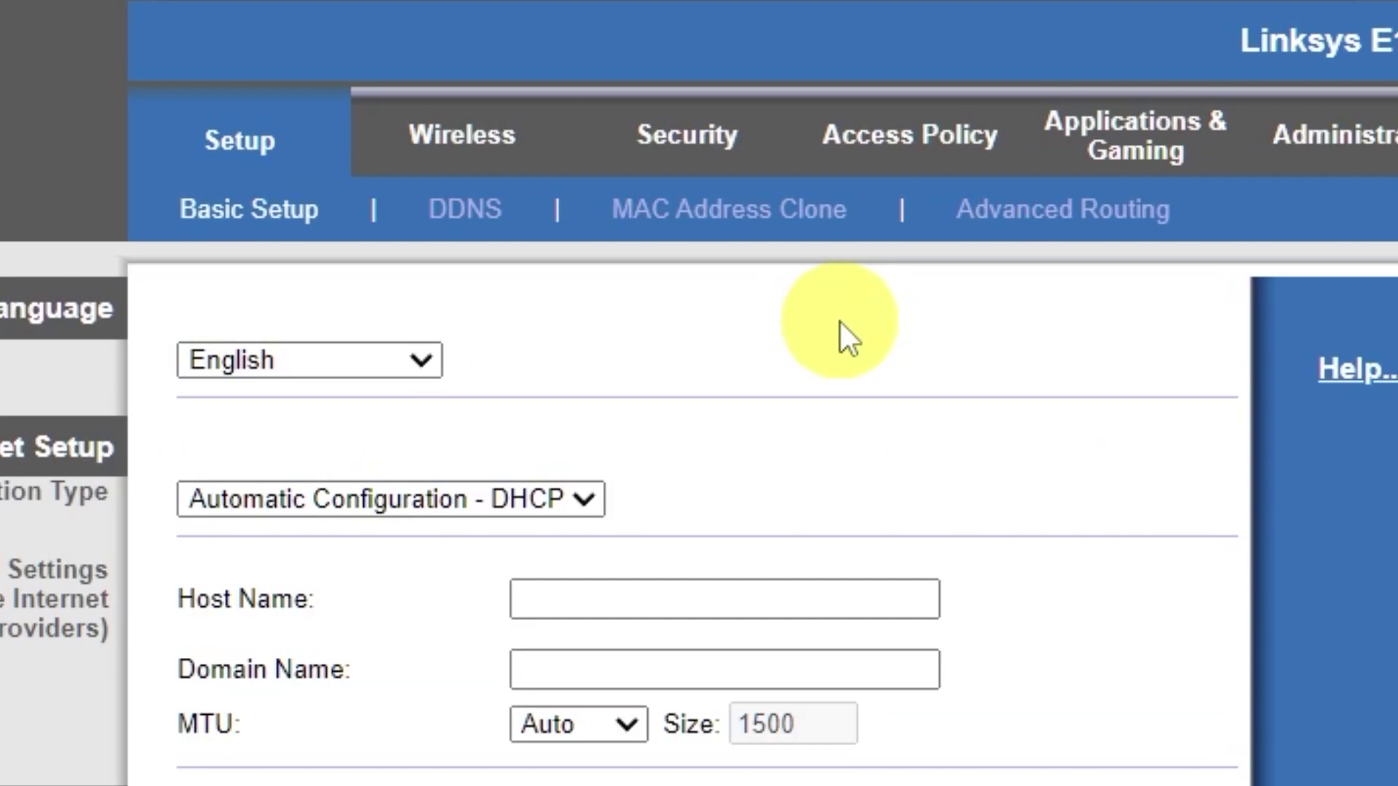
scroll(515, 593, "down", 15)
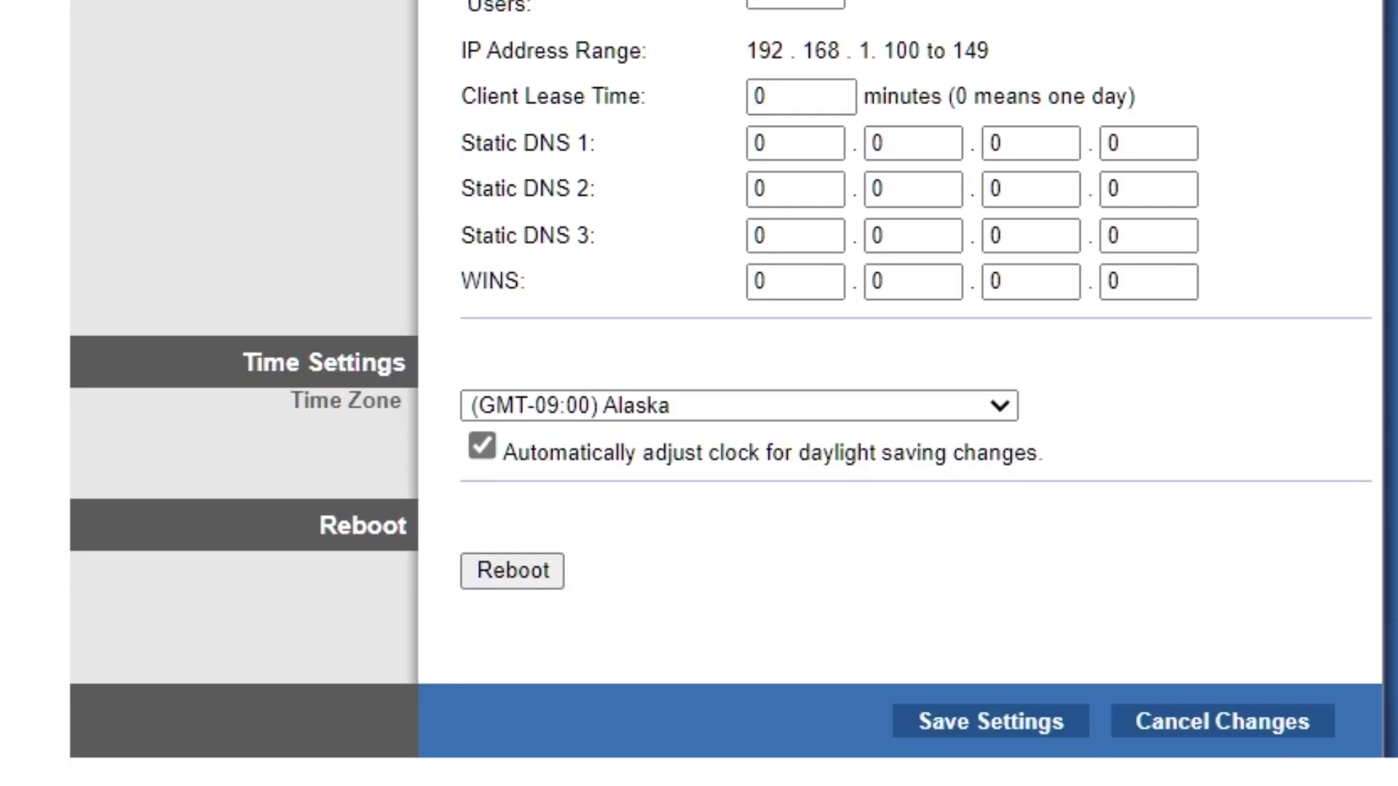
left_click(514, 575)
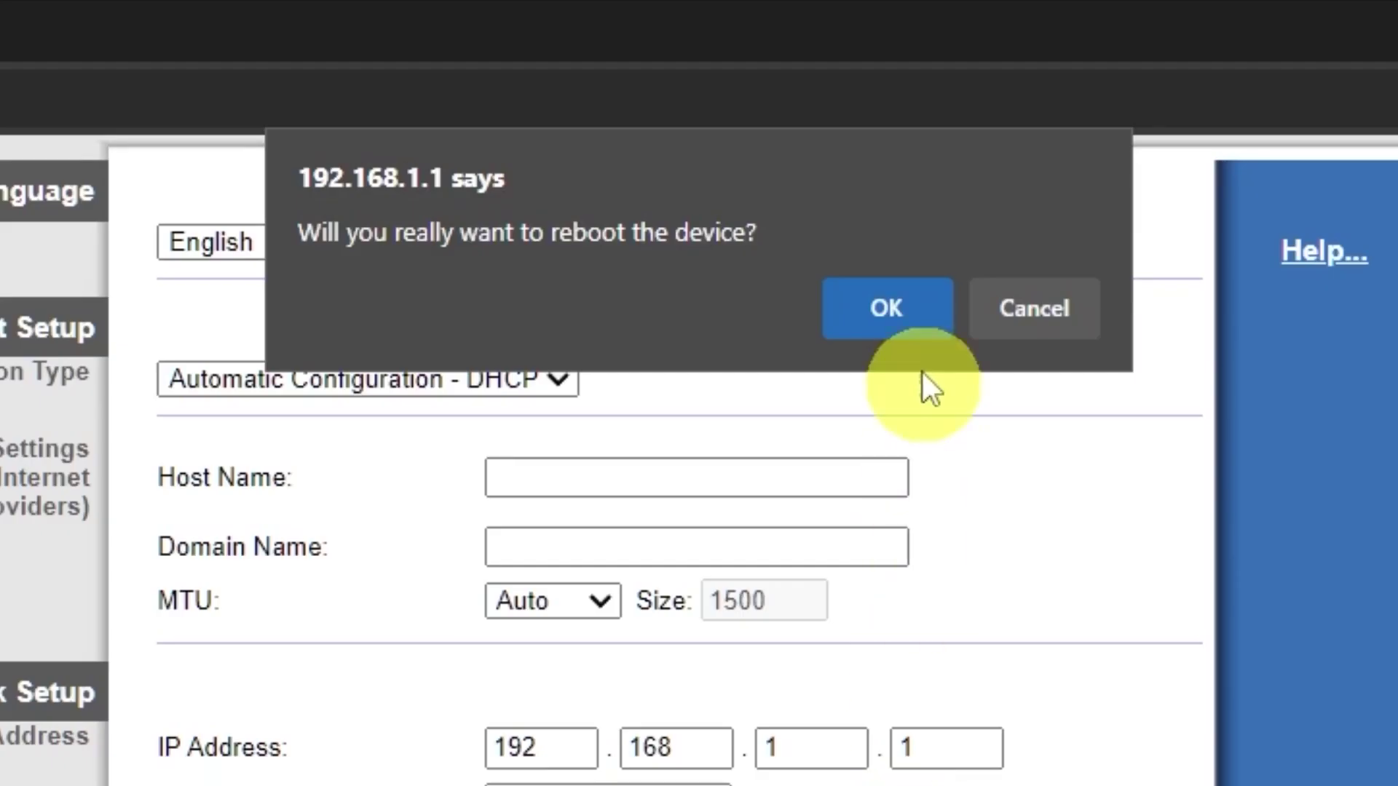
left_click(914, 325)
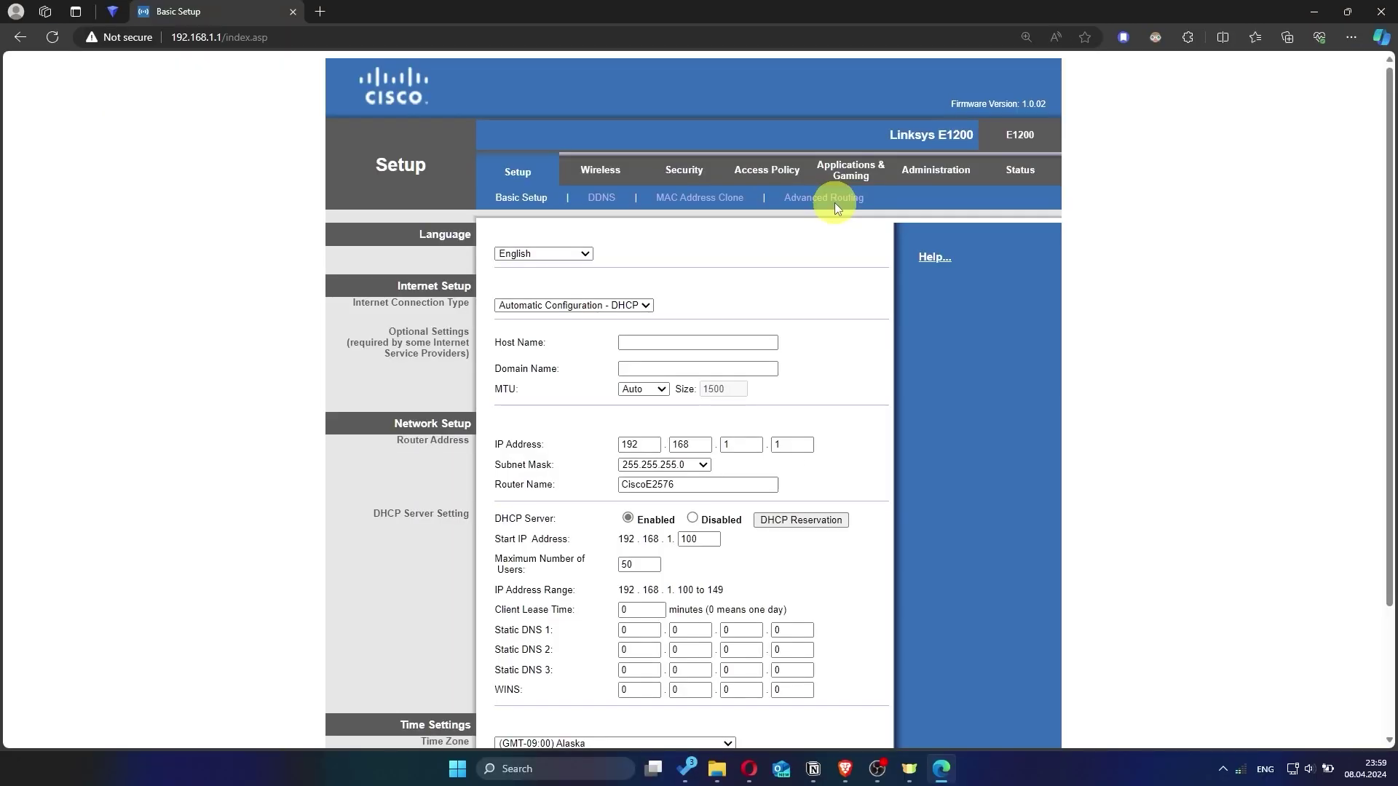
Search for 'hhh' in a new Edge tab to test the connection
left_click(320, 11)
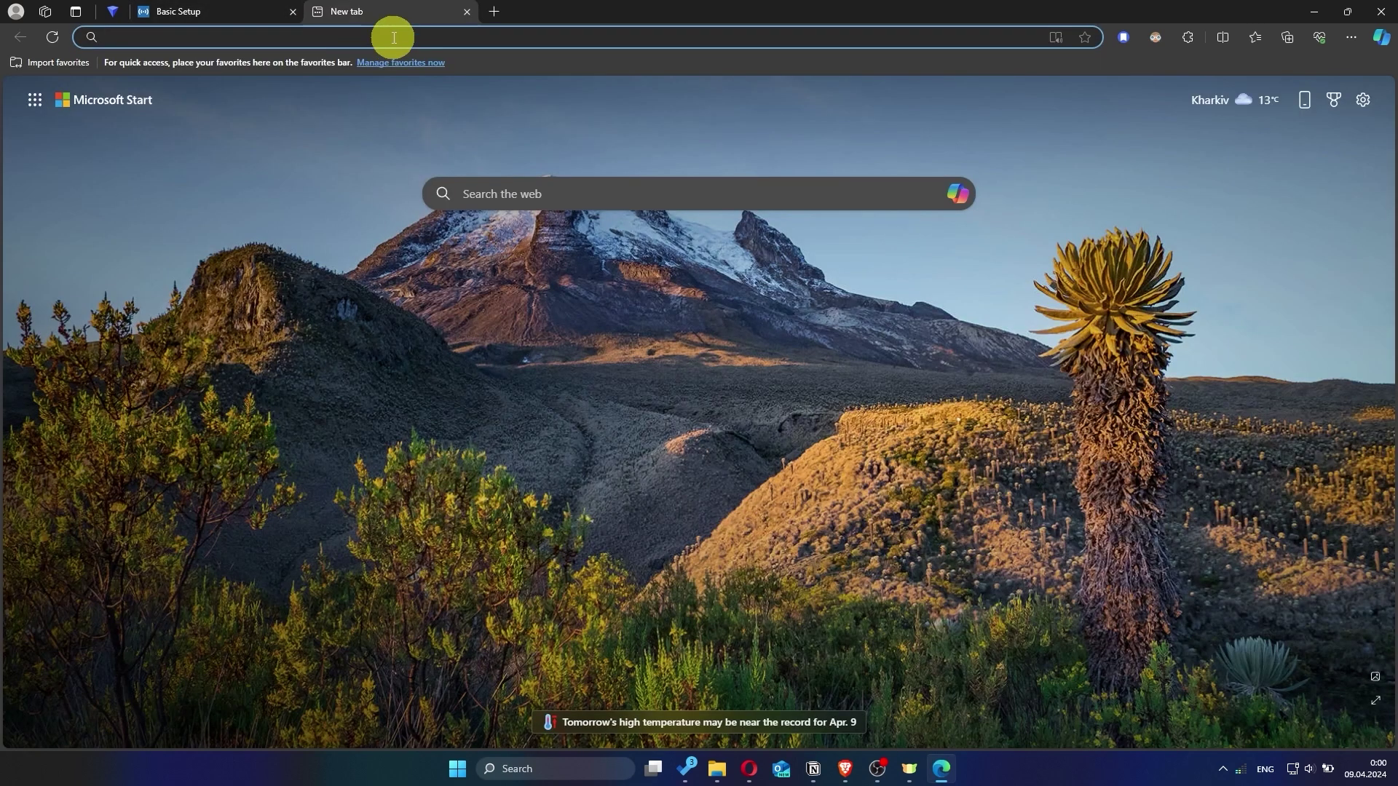
type("hhh")
key("Return")
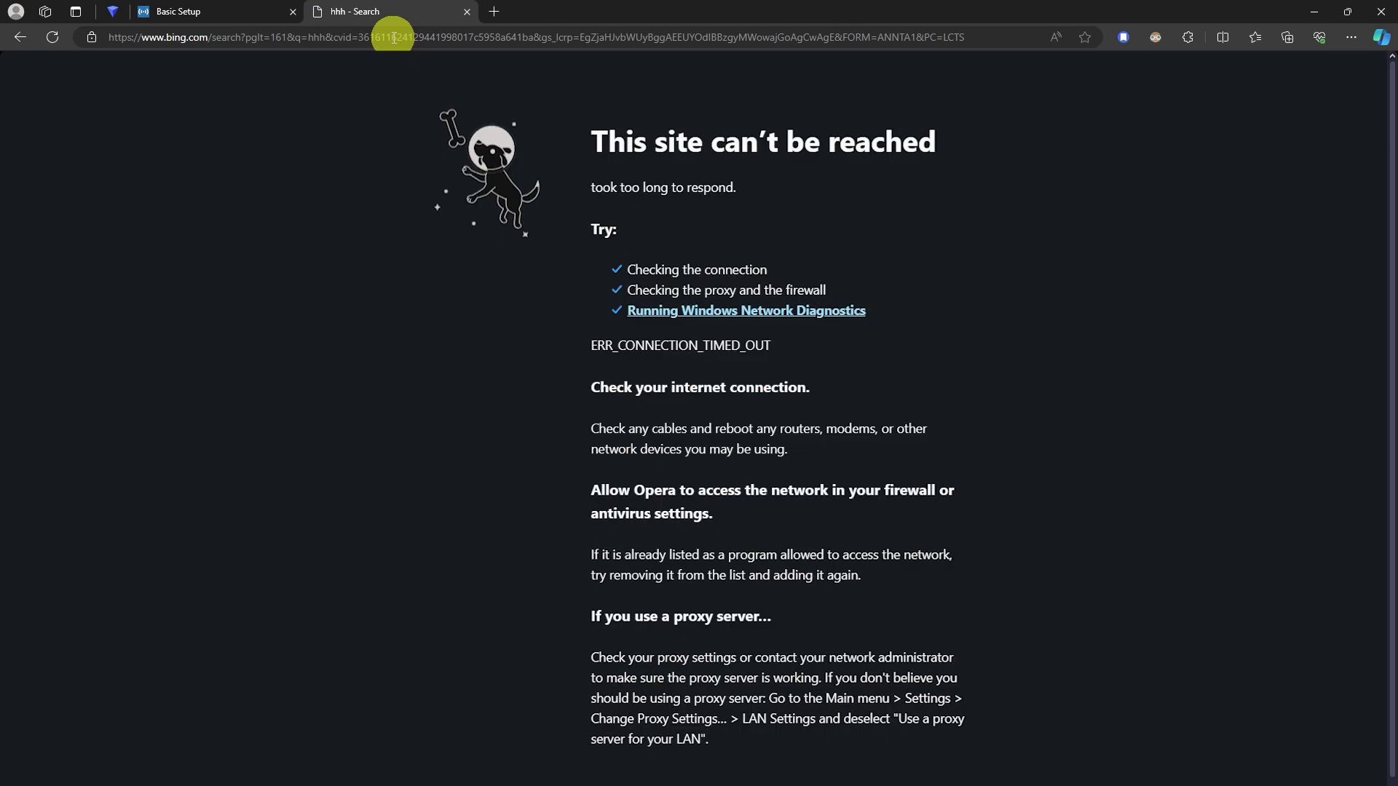
Close the timed-out 'hhh' search tab to return to Basic Setup
left_click(465, 11)
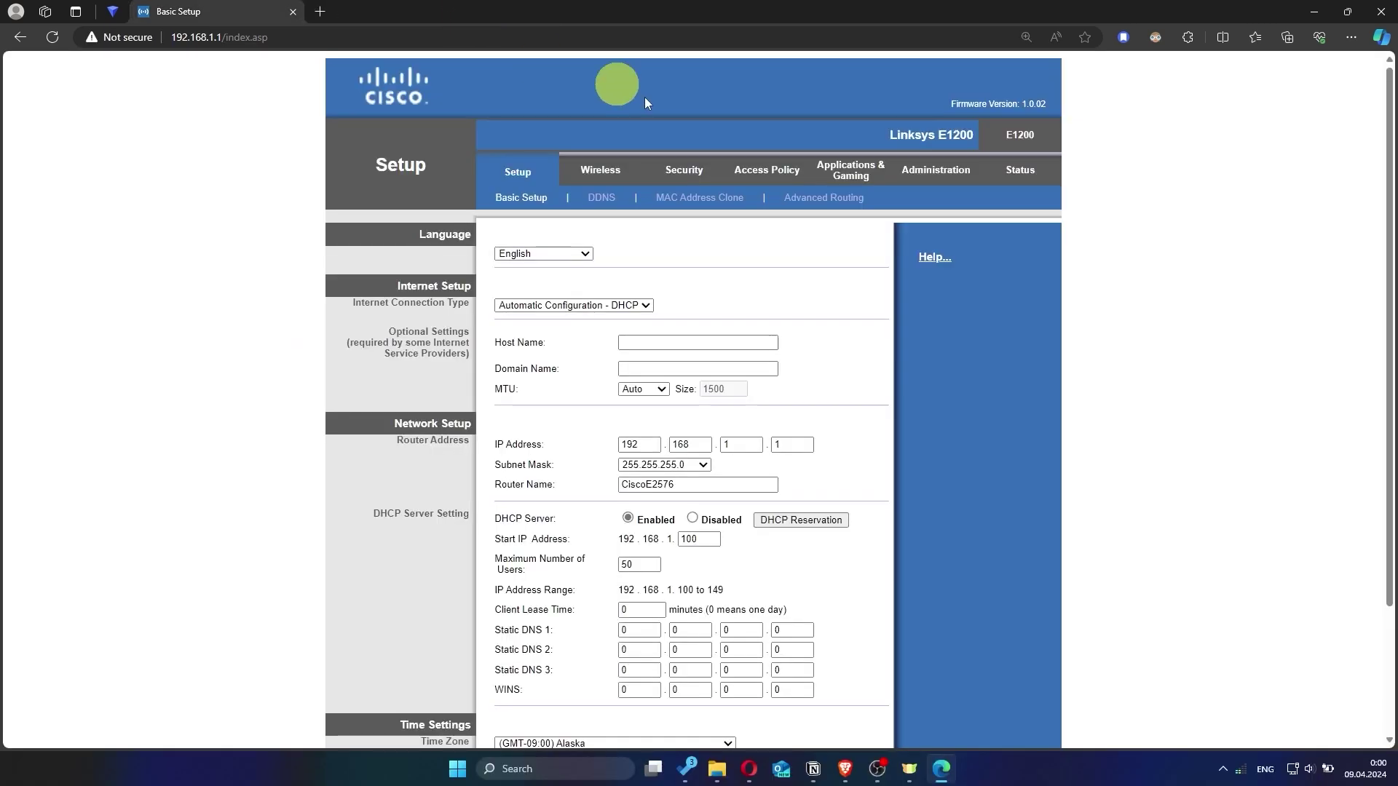